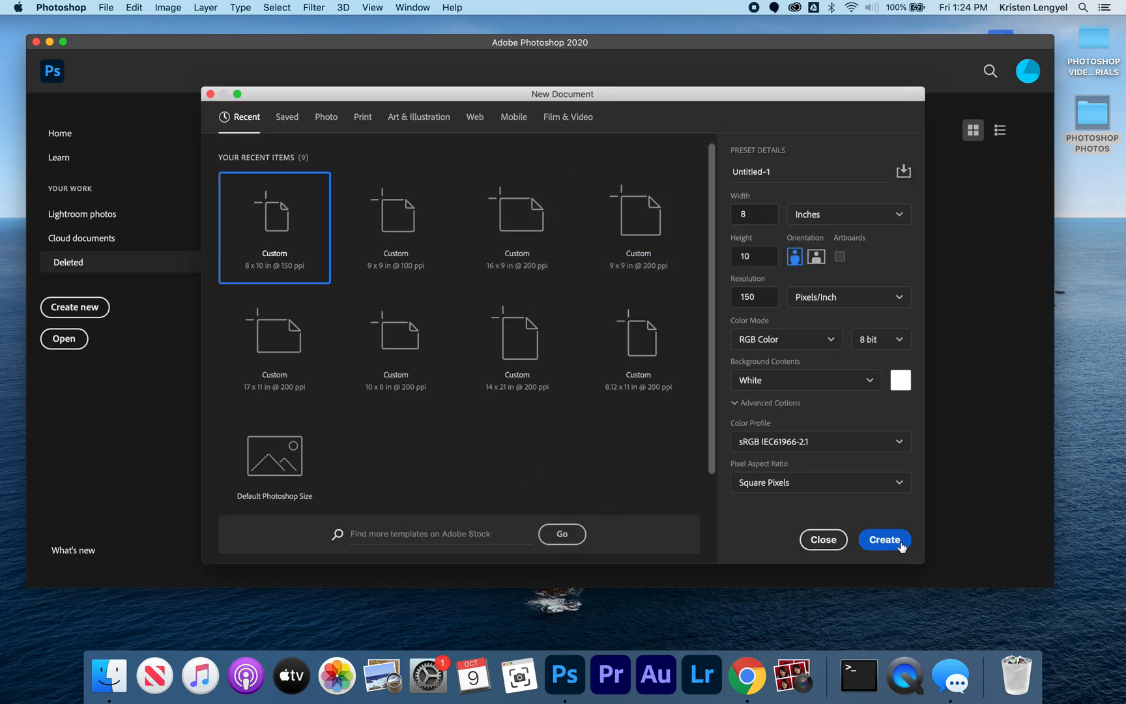
Step: Create a new white 8 x 10 inch RGB document at 150 pixels per inch
click(884, 539)
key(super+0)
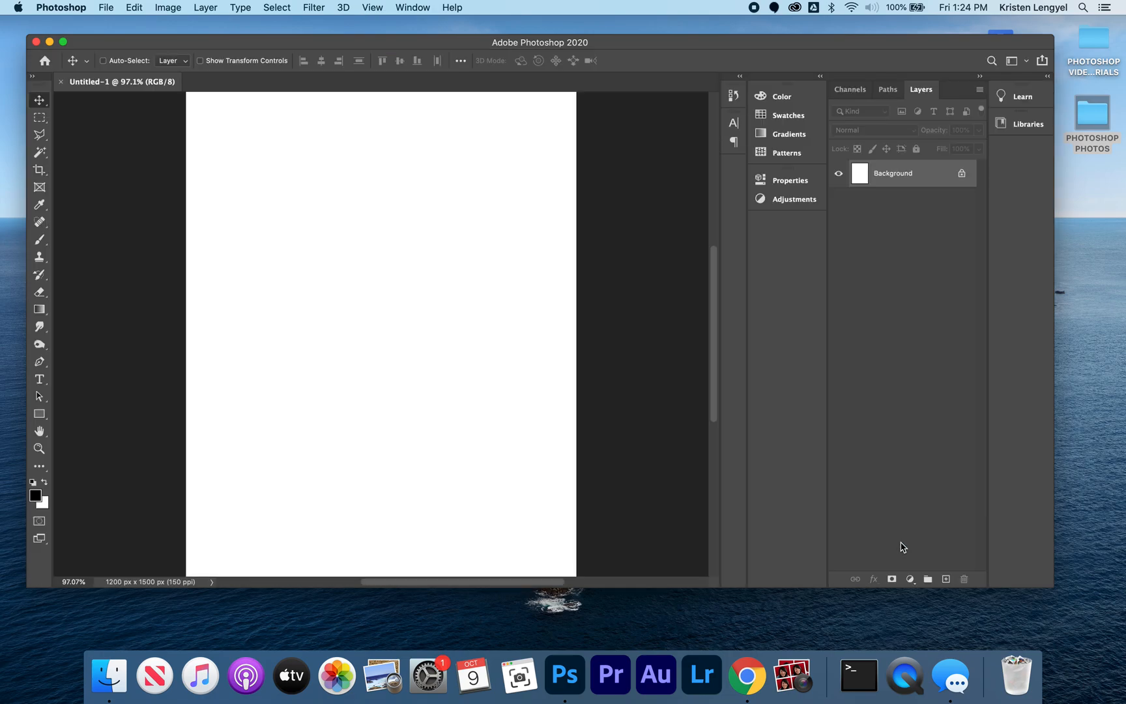
Step: Find and open 3.ANTM1.jpg, copy the whole photo into the blank document, and close the source file
key(super+o)
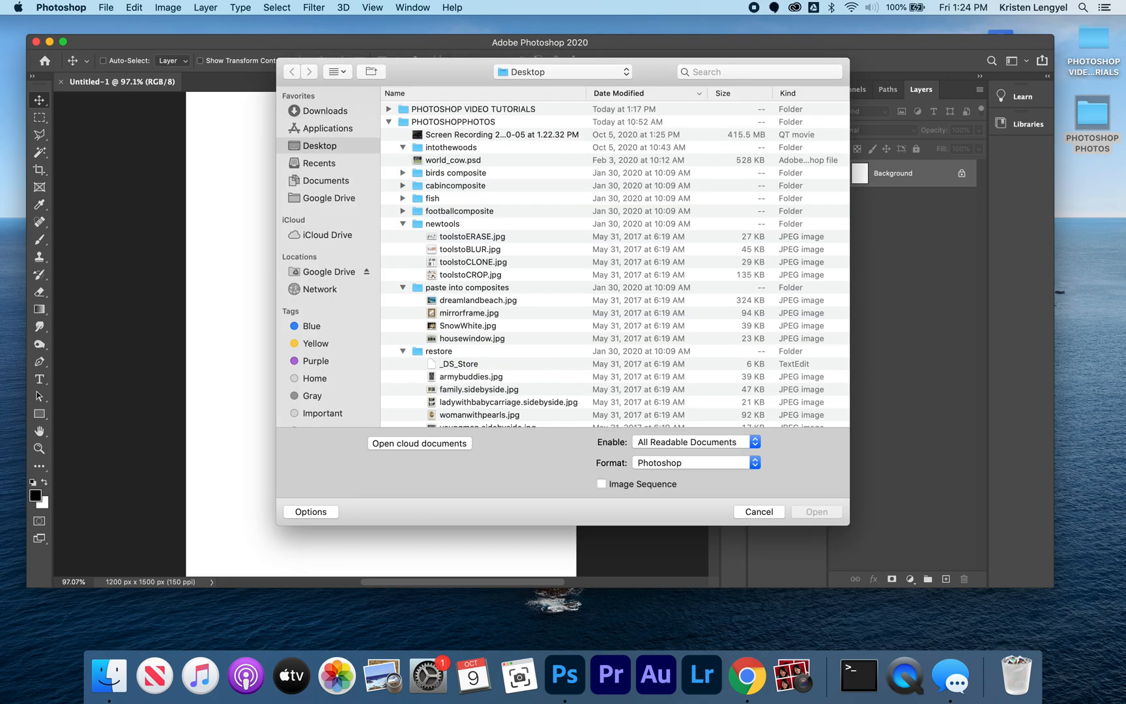
click(795, 69)
text(3.)
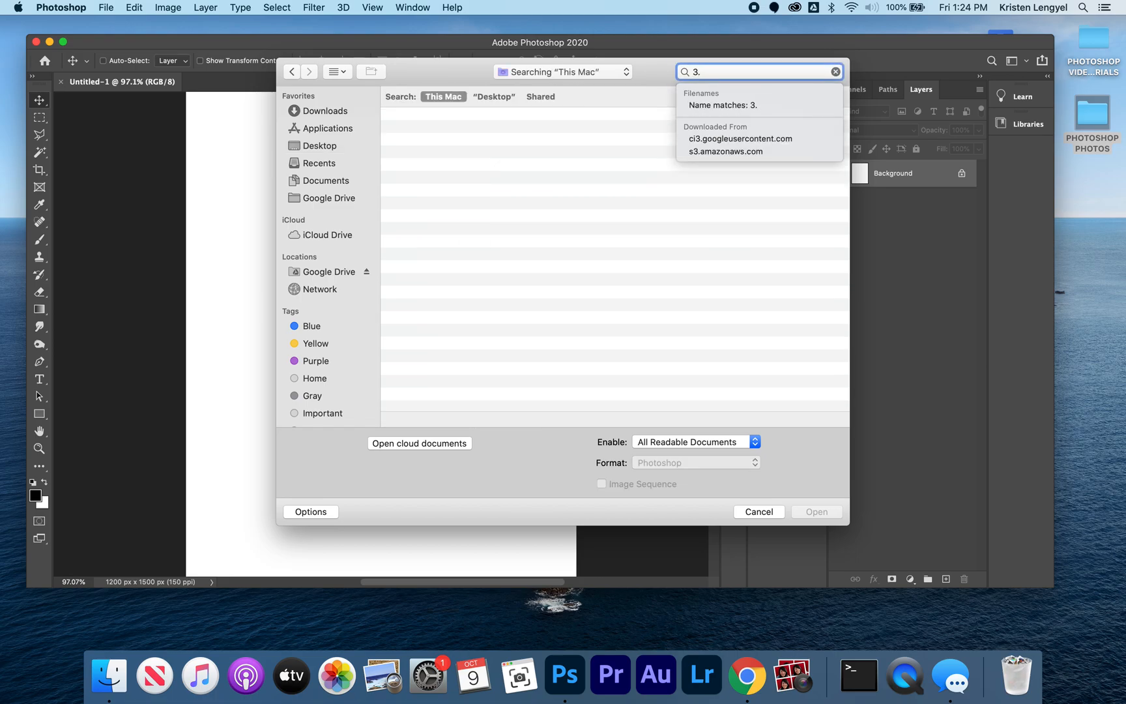
text(ANTM1)
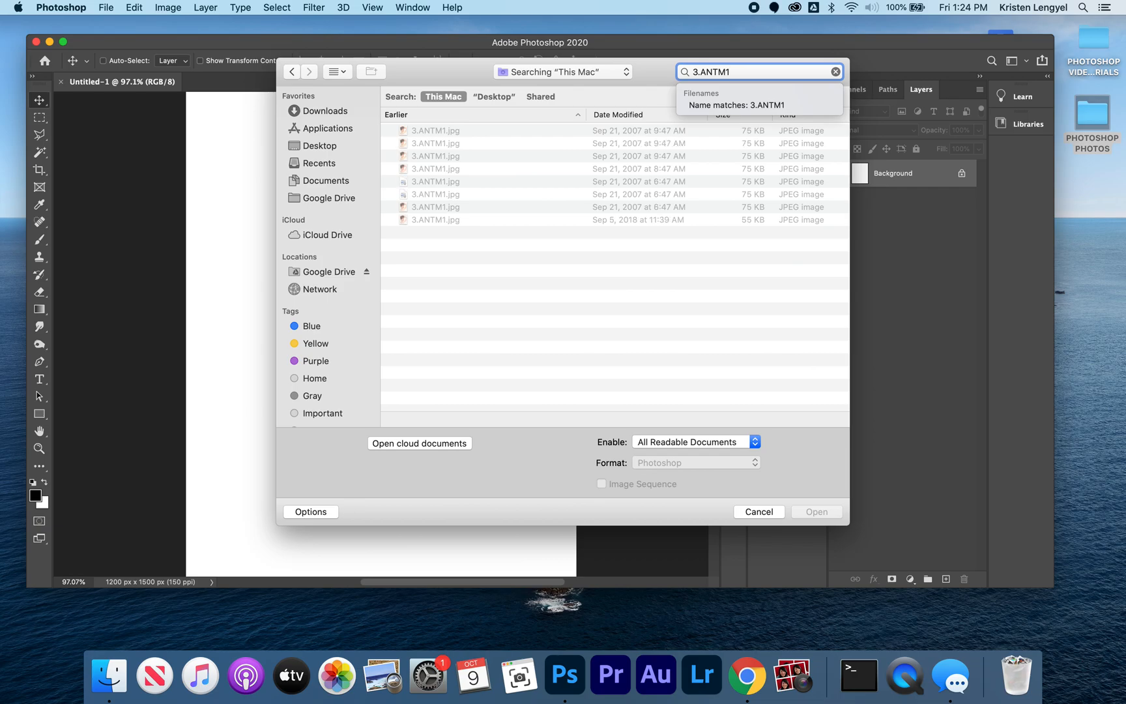
double_click(424, 131)
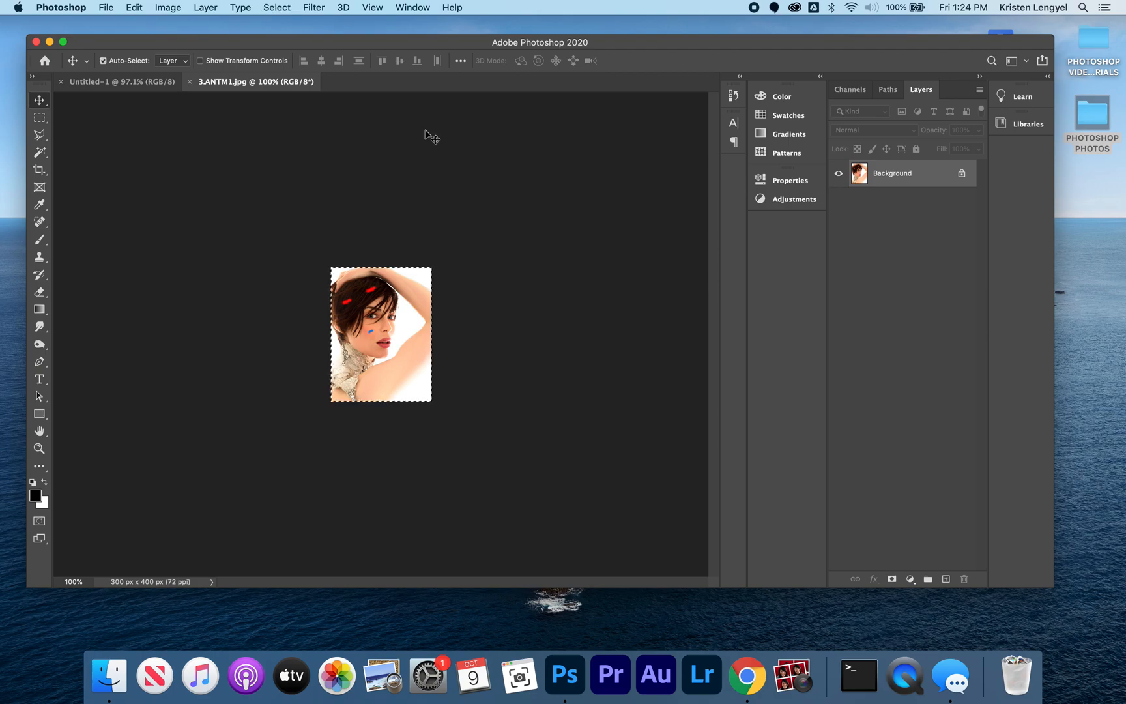
key(super+w)
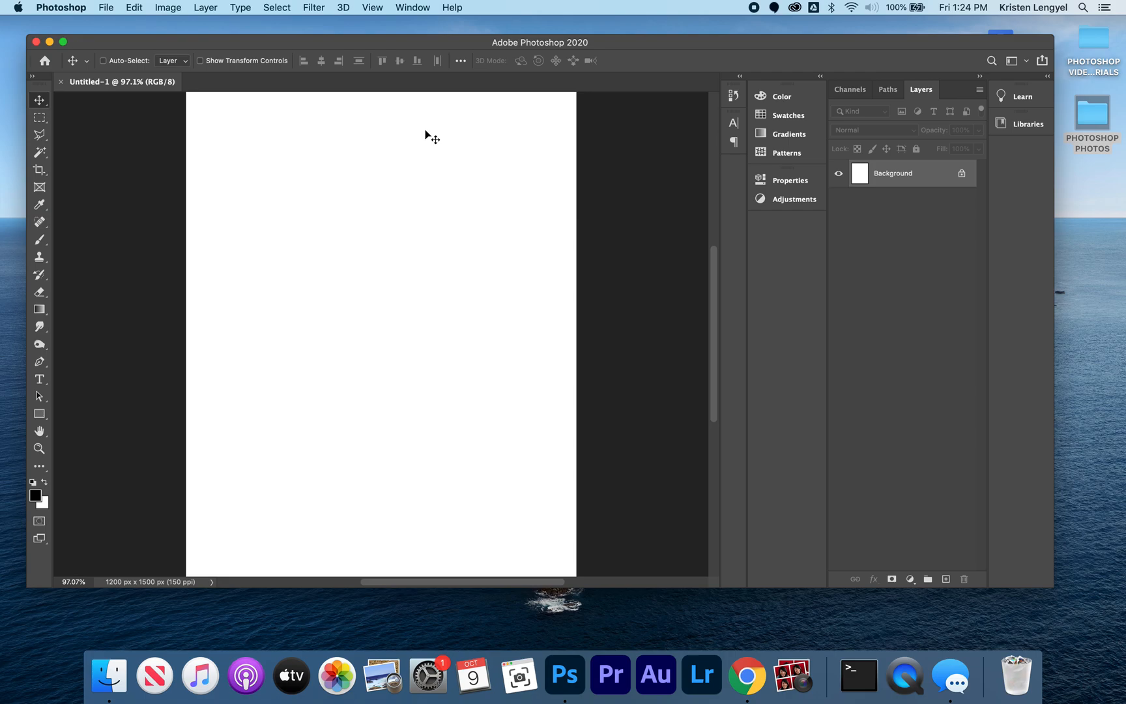
key(super+v)
Step: Enlarge the pasted portrait proportionally and place it in the upper-left corner of the page
key(super+t)
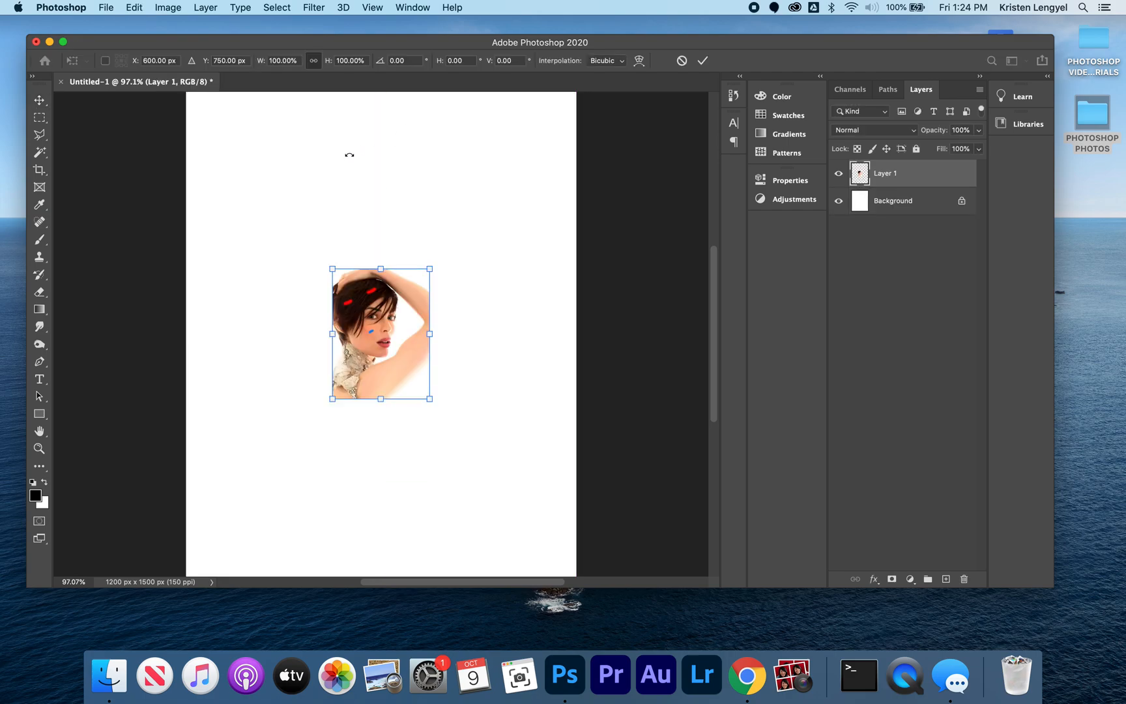
drag(332, 268, 197, 142)
click(702, 60)
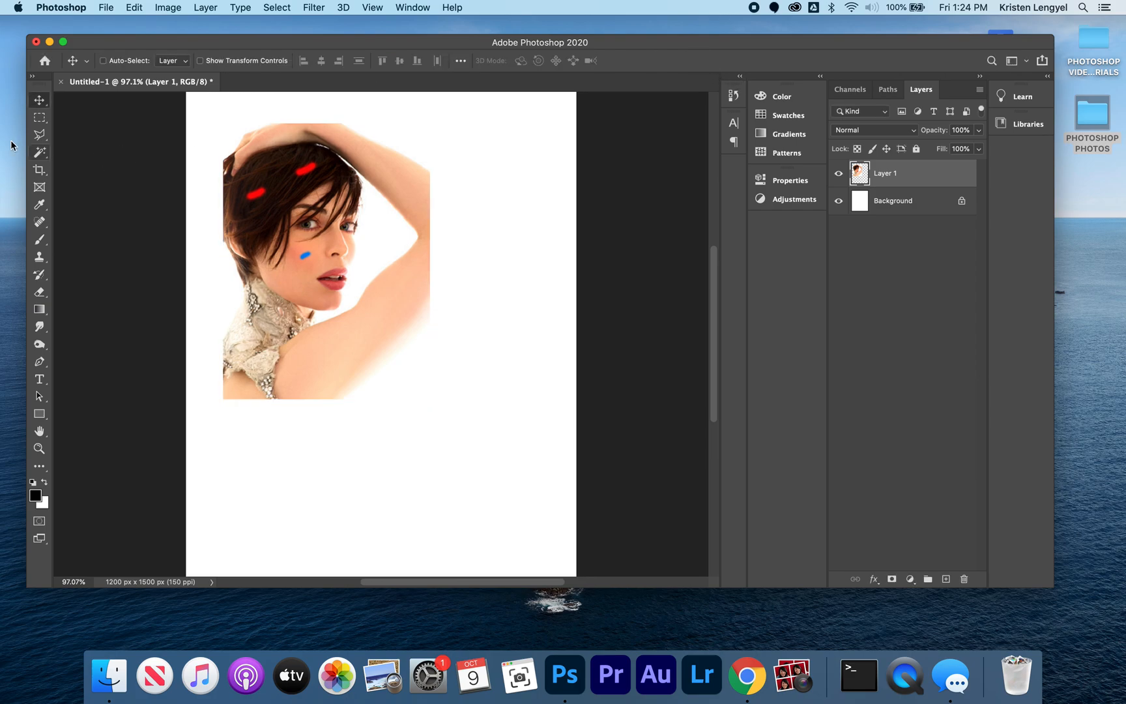
drag(312, 244, 286, 219)
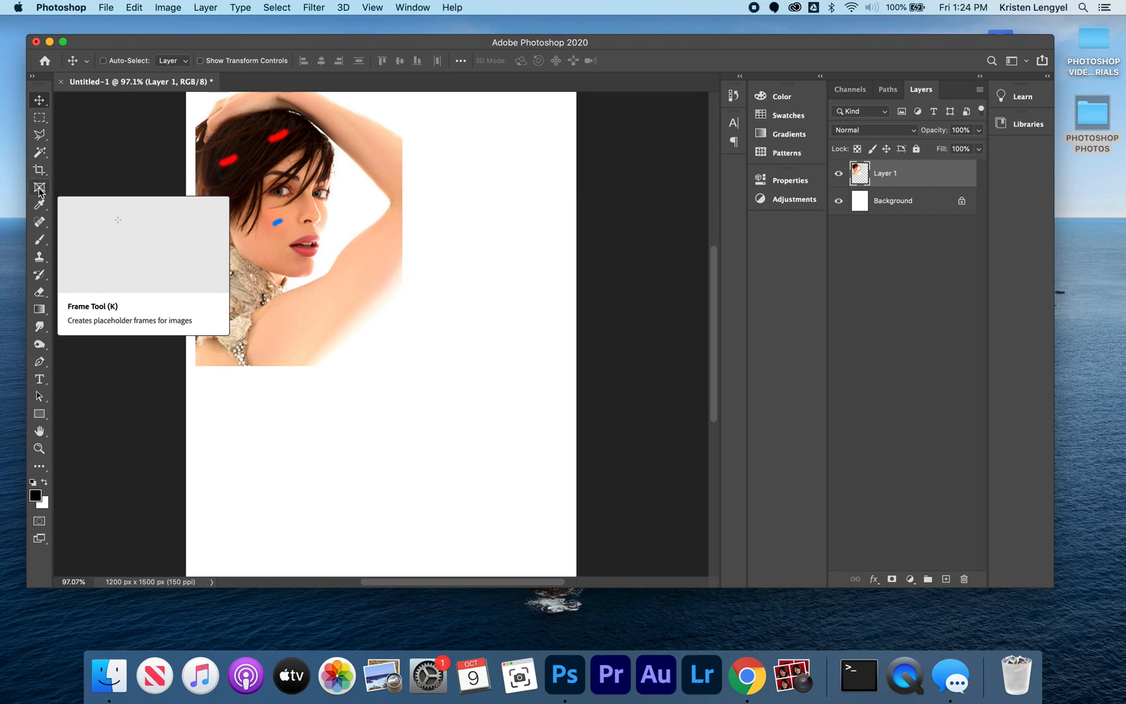
Step: Activate the Healing Brush Tool and bring the woman's face and hair into view at 300% magnification
click(42, 226)
right_click(42, 226)
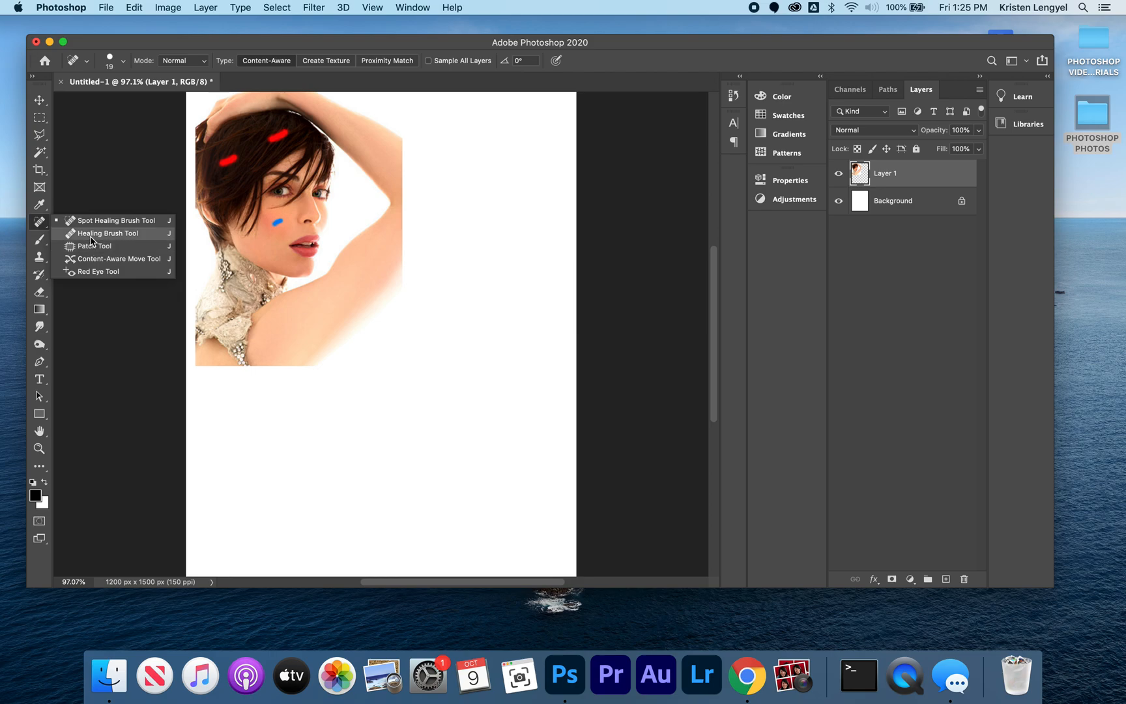
click(92, 235)
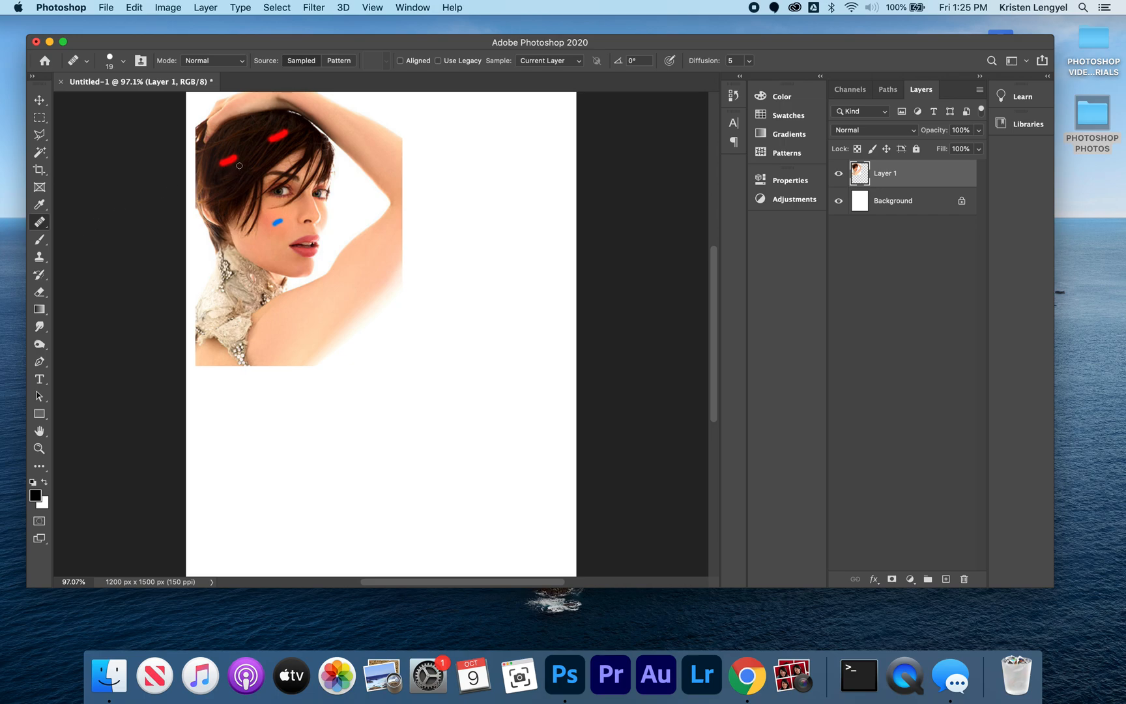
key(super+equal)
key(super+equal)
key(super+equal)
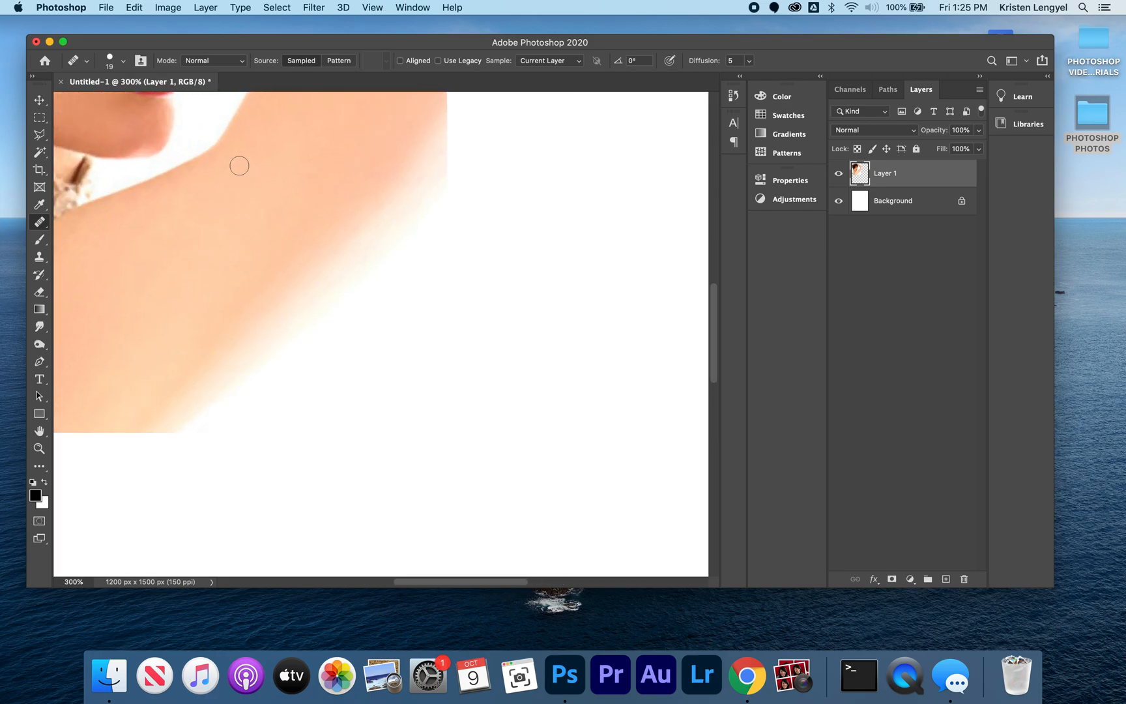
key(space)
drag(137, 187, 379, 383)
mouse_move(314, 214)
mouse_down()
mouse_move(339, 404)
mouse_move(372, 443)
mouse_move(360, 467)
mouse_up()
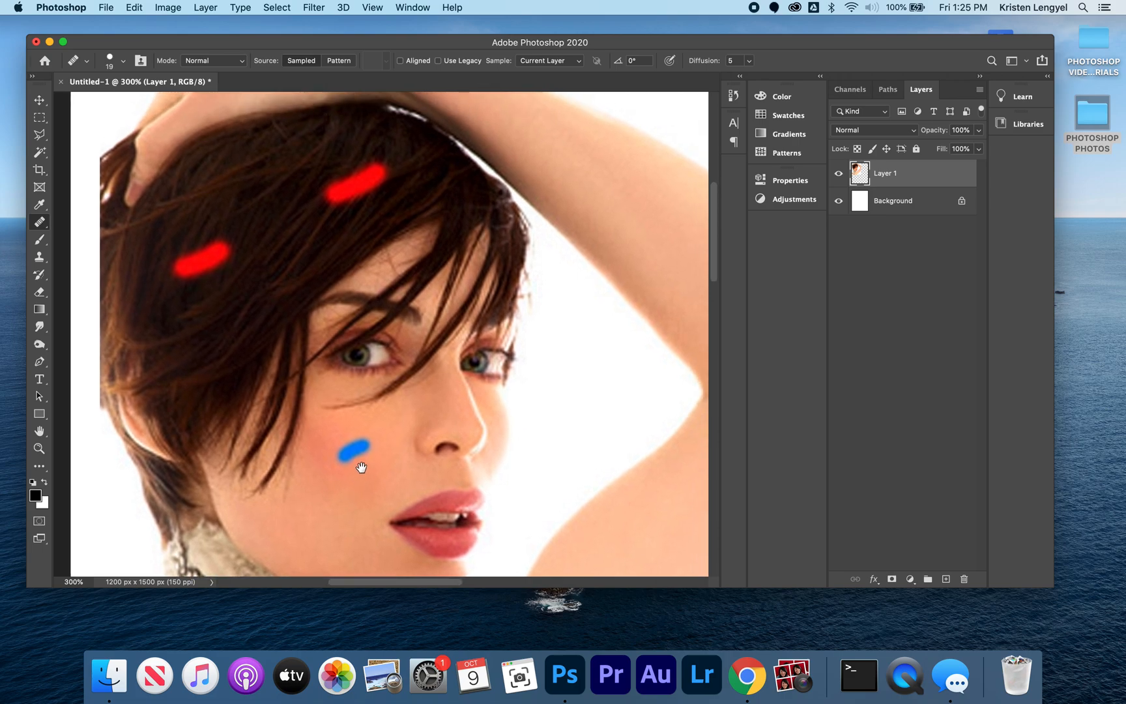
click(42, 221)
click(81, 234)
Step: Heal the two red marks in the woman's hair by sampling clean hair nearby
mouse_move(216, 262)
mouse_down()
mouse_move(183, 274)
mouse_move(210, 264)
mouse_up()
drag(224, 258, 190, 267)
alt+click(197, 233)
alt+click(195, 234)
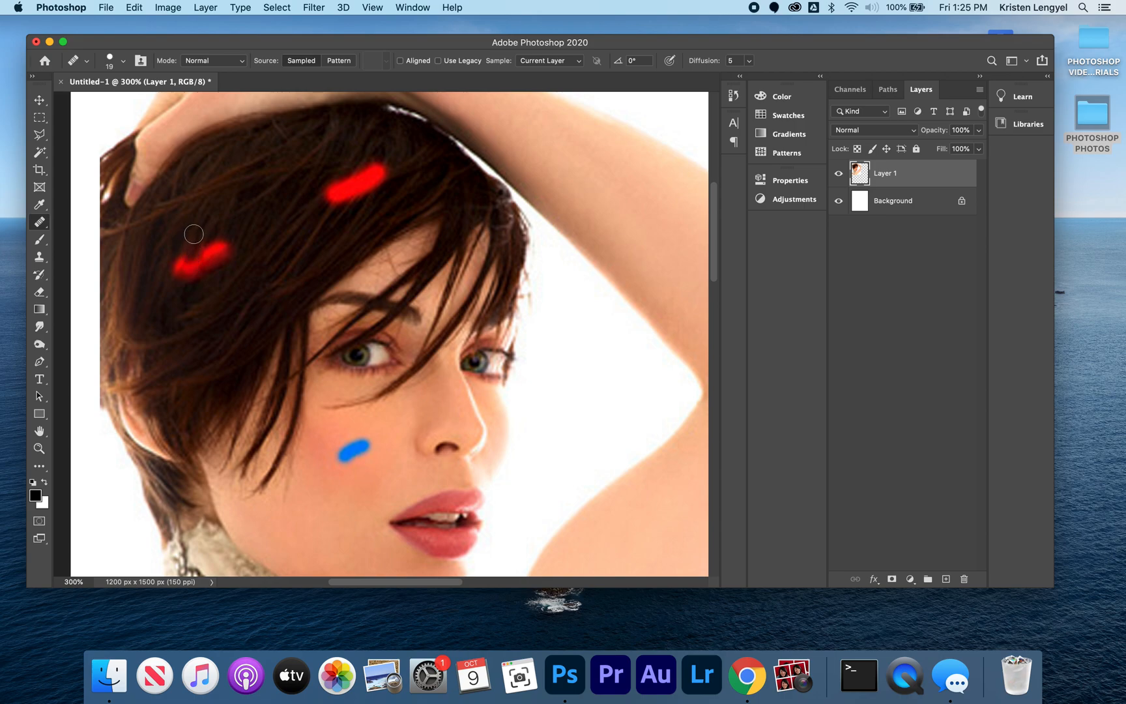
alt+click(196, 233)
alt+click(206, 172)
mouse_move(221, 237)
mouse_down()
mouse_move(186, 260)
mouse_move(221, 250)
mouse_move(185, 274)
mouse_move(231, 247)
mouse_move(177, 288)
mouse_move(176, 259)
mouse_move(214, 252)
mouse_move(179, 255)
mouse_move(232, 239)
mouse_move(168, 278)
mouse_up()
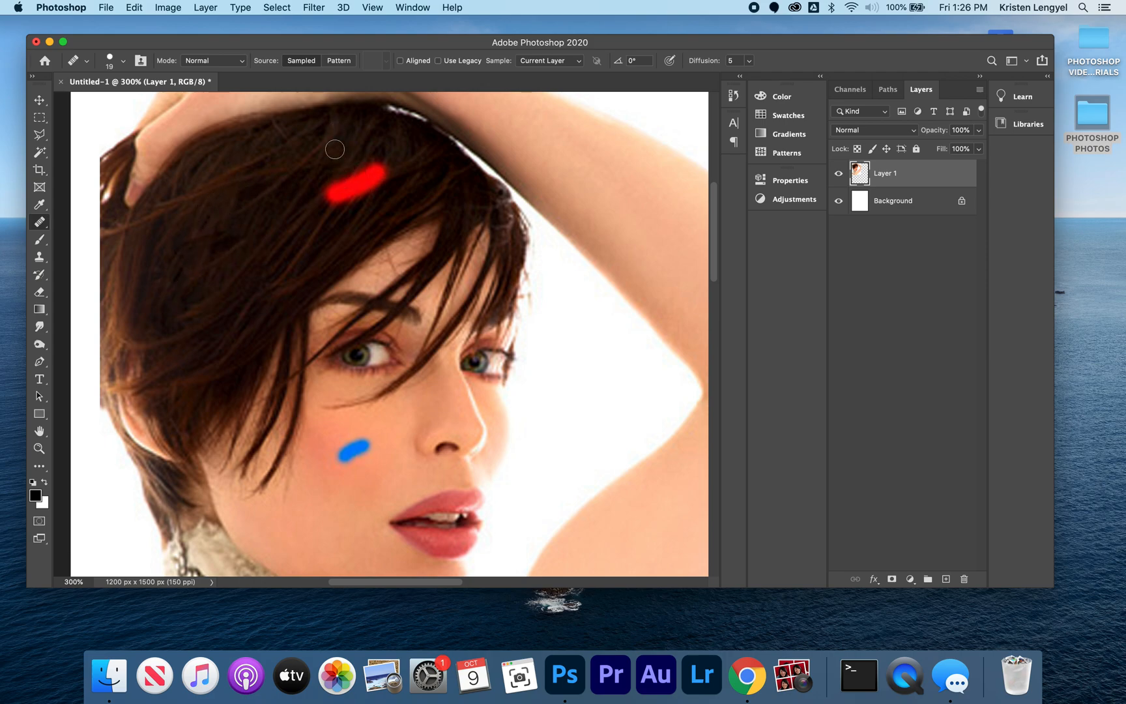
alt+click(255, 240)
mouse_move(327, 201)
mouse_down()
mouse_move(373, 172)
mouse_move(344, 194)
mouse_move(362, 188)
mouse_move(321, 196)
mouse_move(370, 164)
mouse_move(370, 194)
mouse_up()
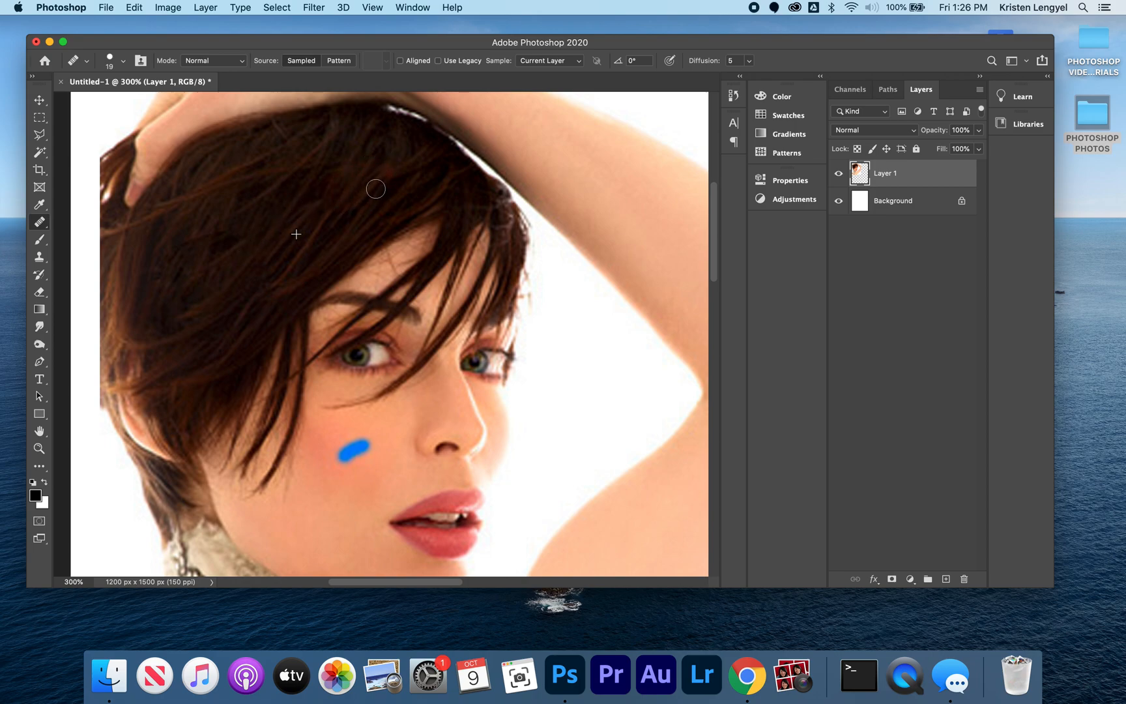
Step: Heal the blue mark on the woman's cheek using skin sampled just below it
click(367, 490)
click(361, 474)
alt+click(362, 474)
drag(346, 461, 364, 449)
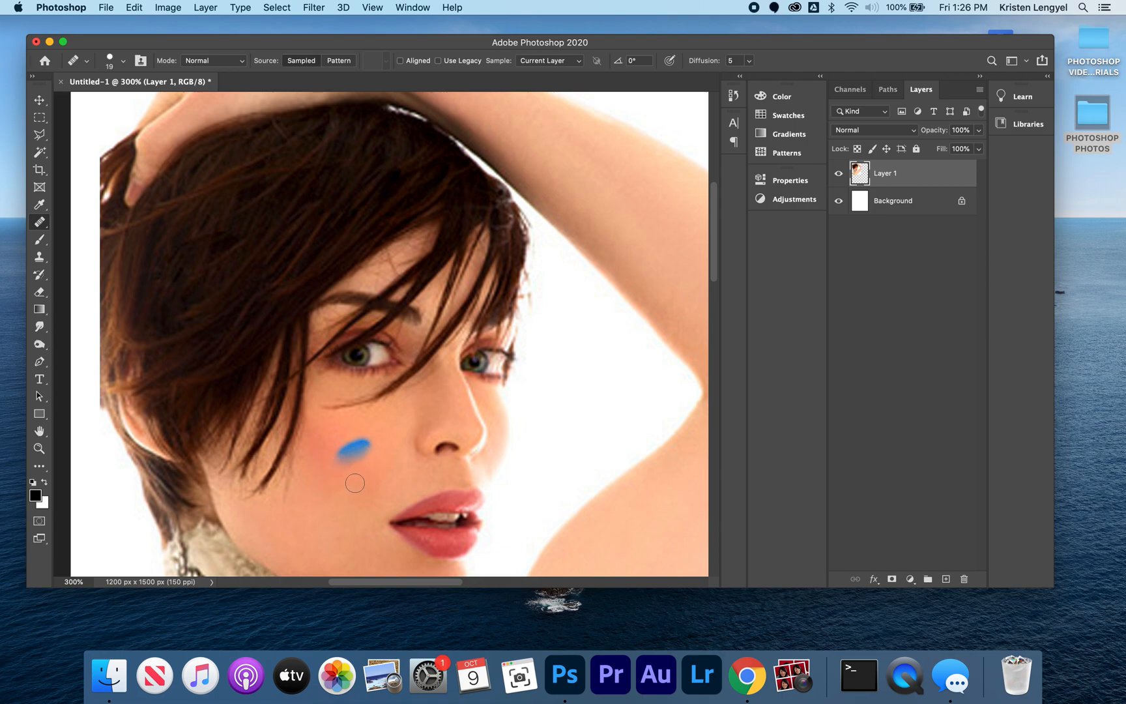
alt+click(352, 482)
drag(362, 449, 352, 447)
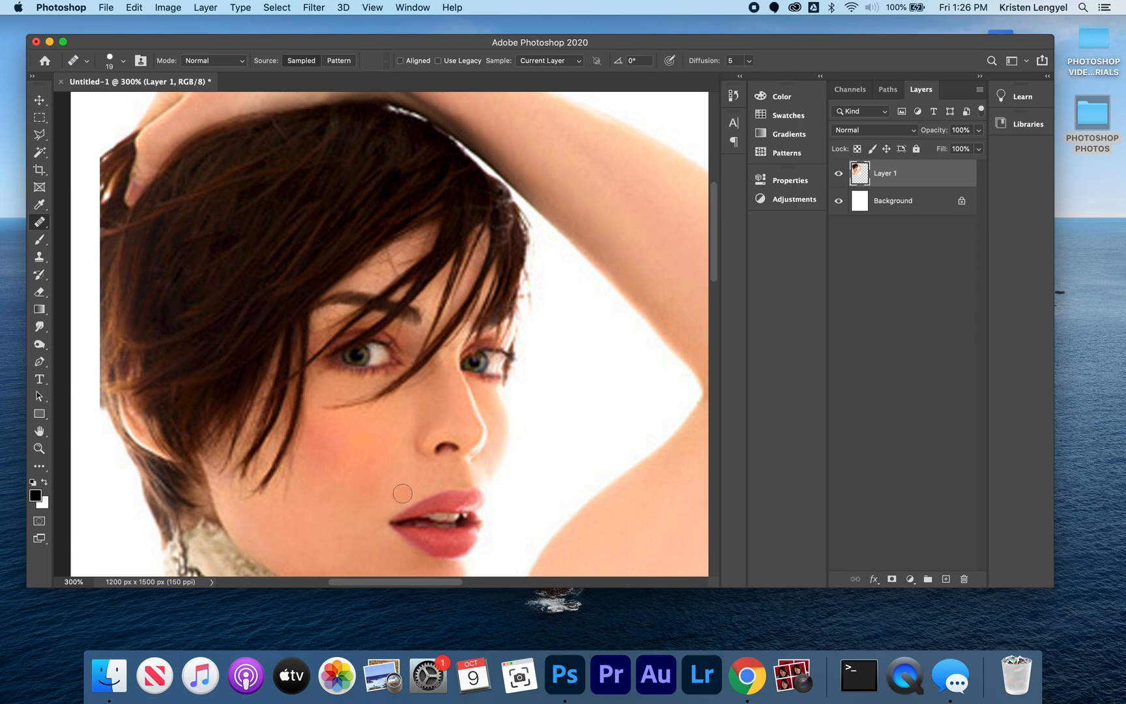
key(super+0)
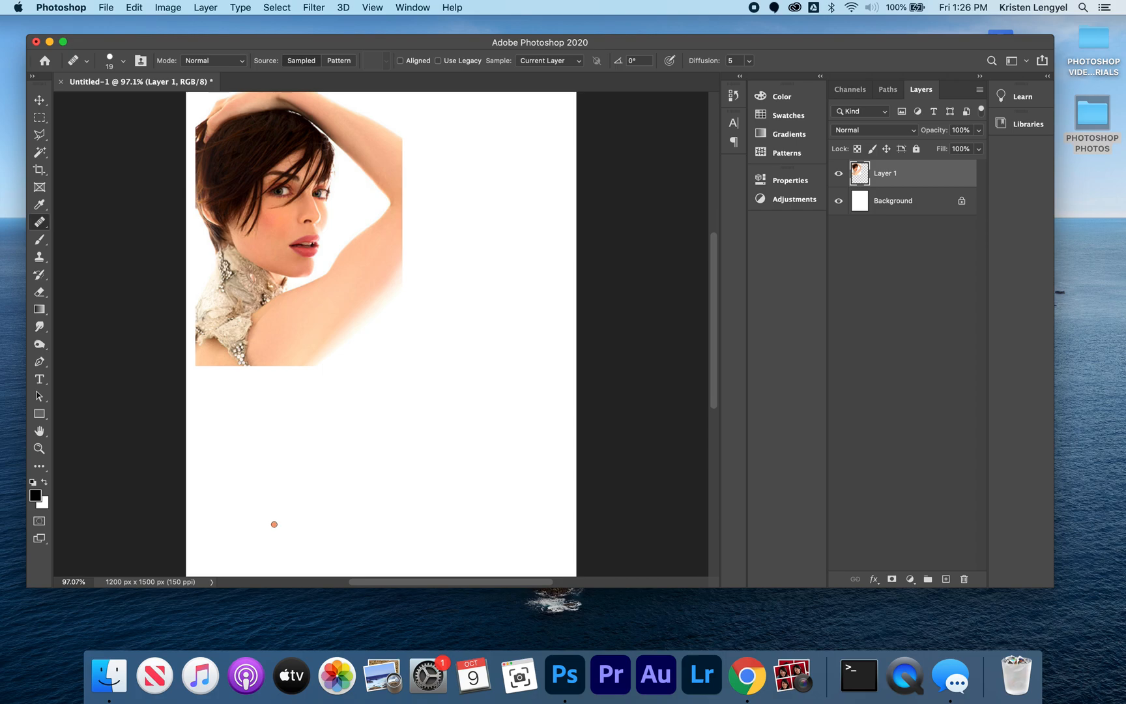
Step: Search the computer for cutonface and open cutonface.jpg
key(super+o)
click(748, 69)
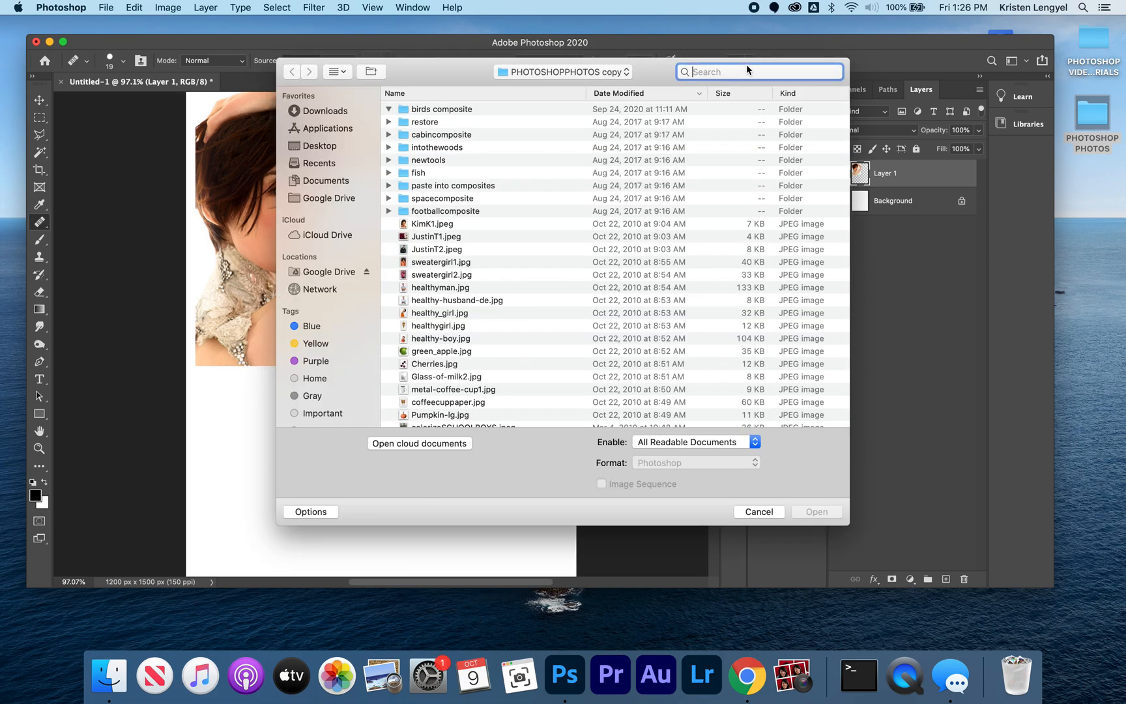
text(cut)
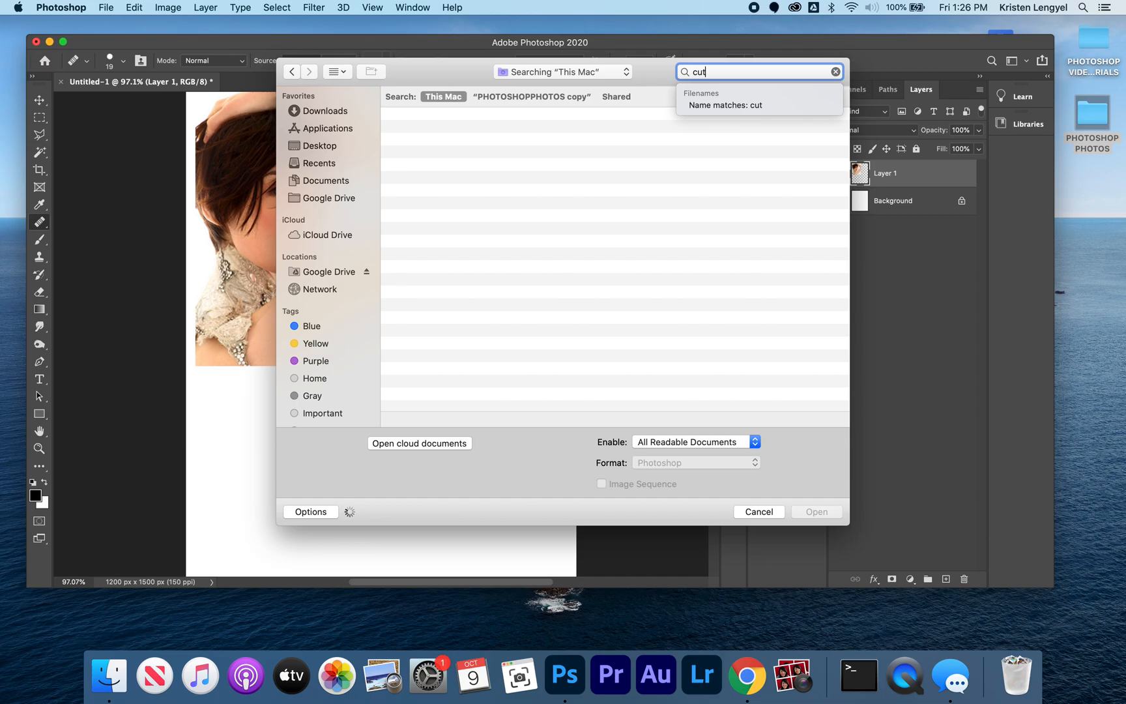
text(onface)
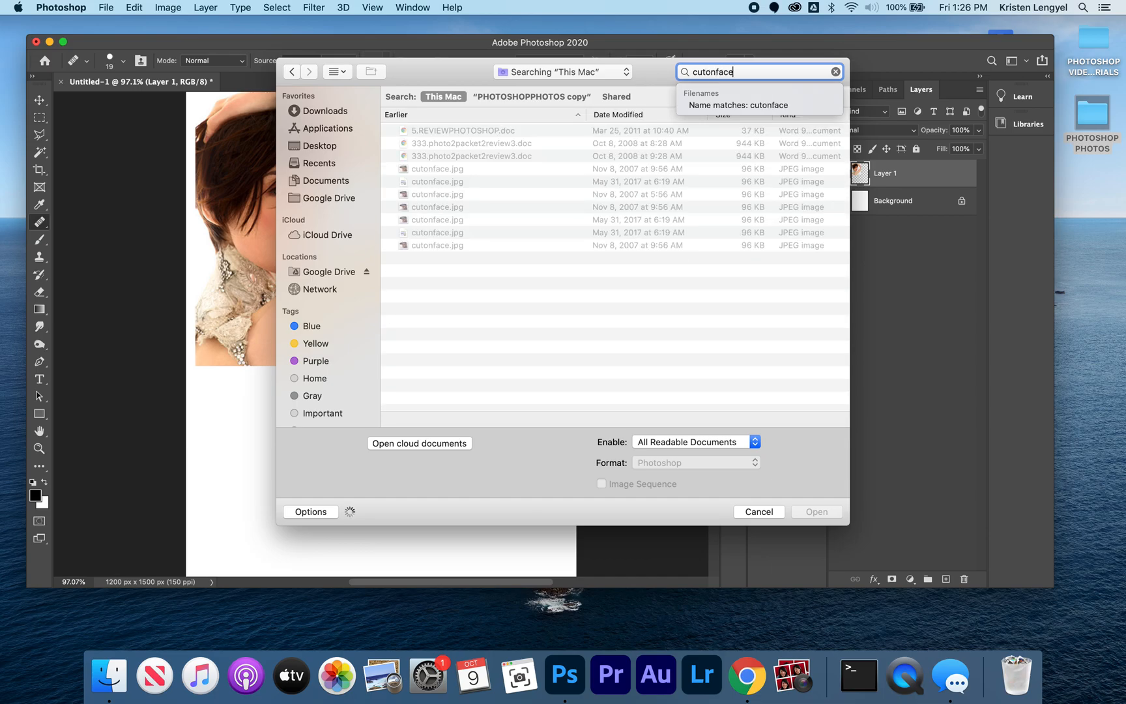
double_click(440, 168)
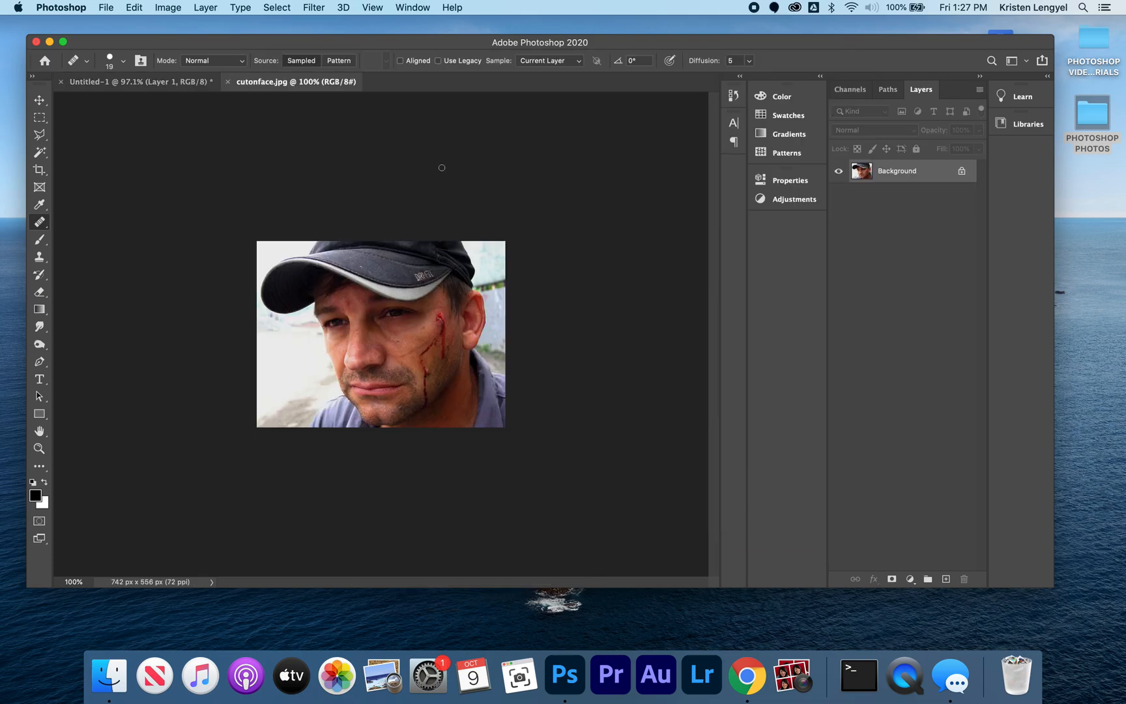
Step: Copy the whole photo of the injured man into the 8 x 10 document and position it below the portrait
key(super+a)
key(super+c)
key(super+w)
key(super+v)
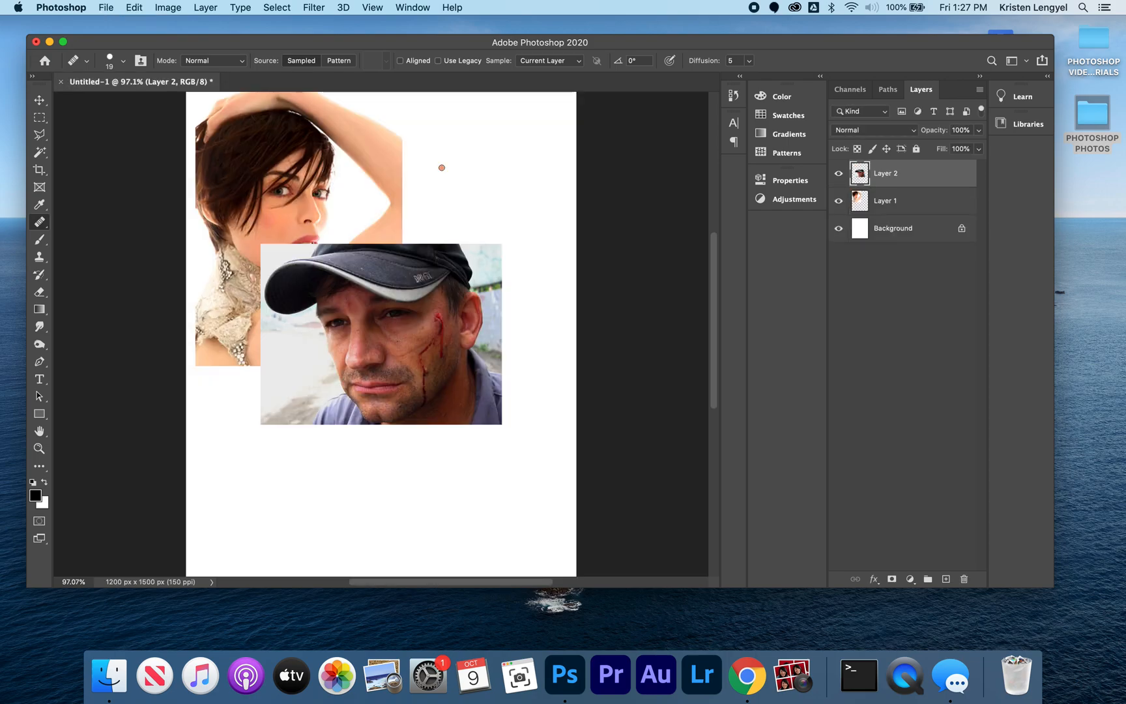
click(39, 100)
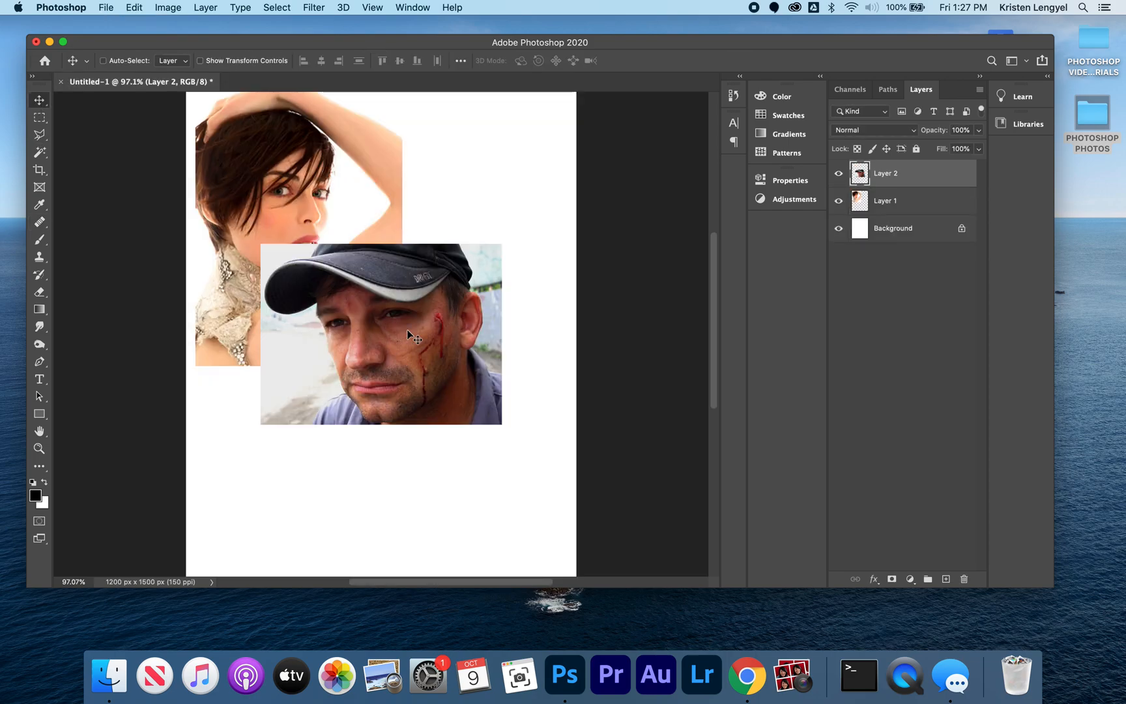
drag(419, 311, 339, 459)
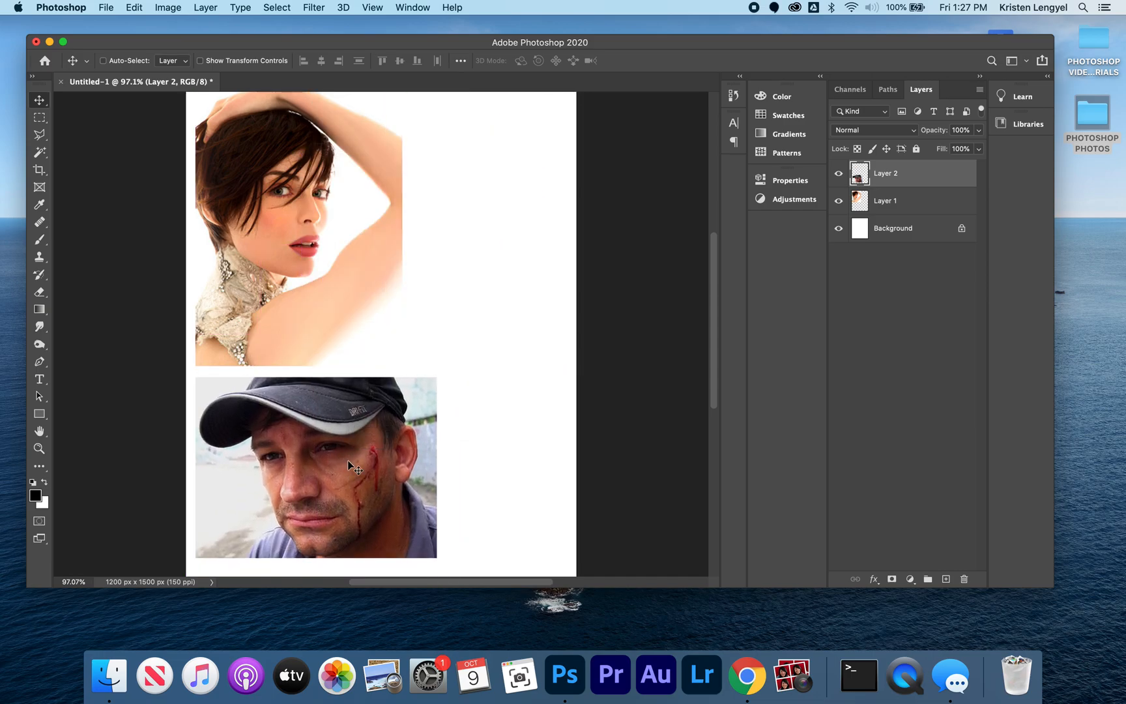
Step: With the Healing Brush, heal the diagonal blood streak on the man's cheek and the cut beside his eye
key(super+equal)
key(super+equal)
key(super+equal)
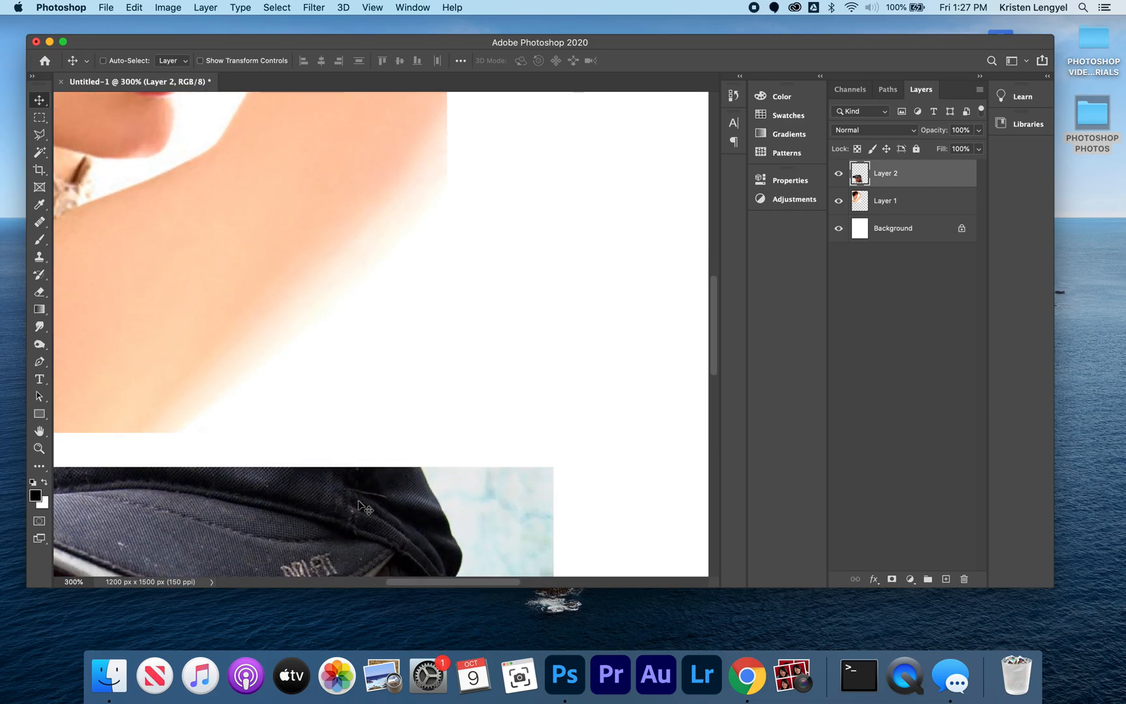
drag(376, 512, 357, 74)
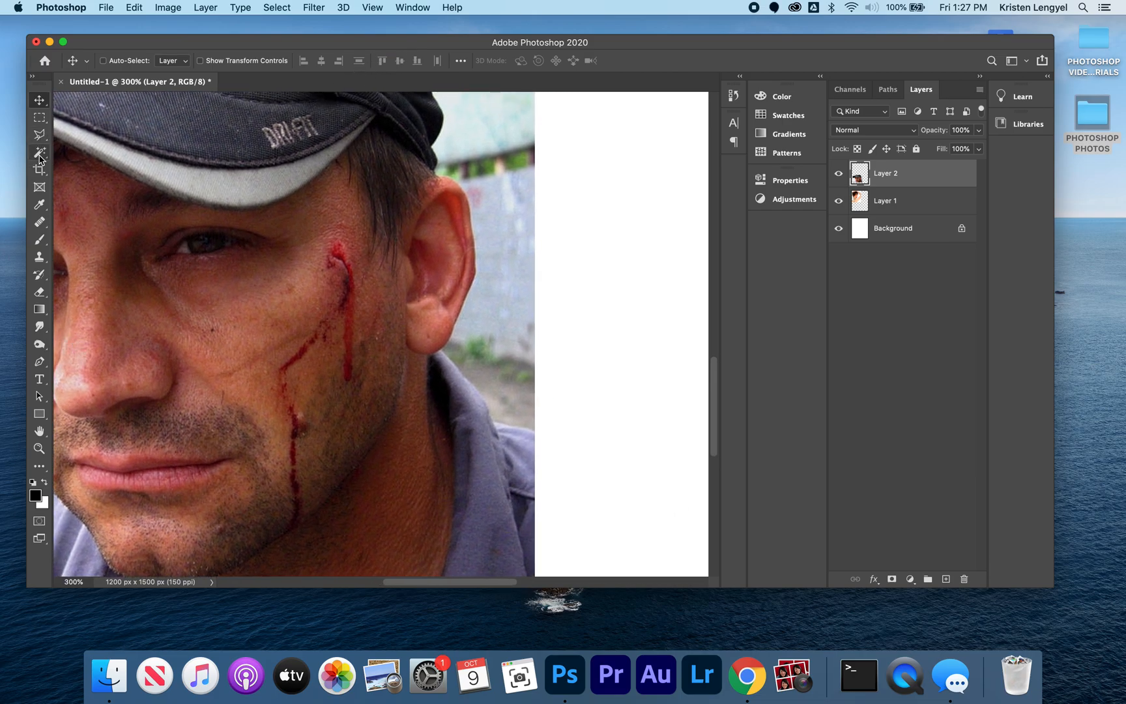
mouse_move(40, 227)
mouse_down()
mouse_move(92, 217)
mouse_move(112, 240)
mouse_up()
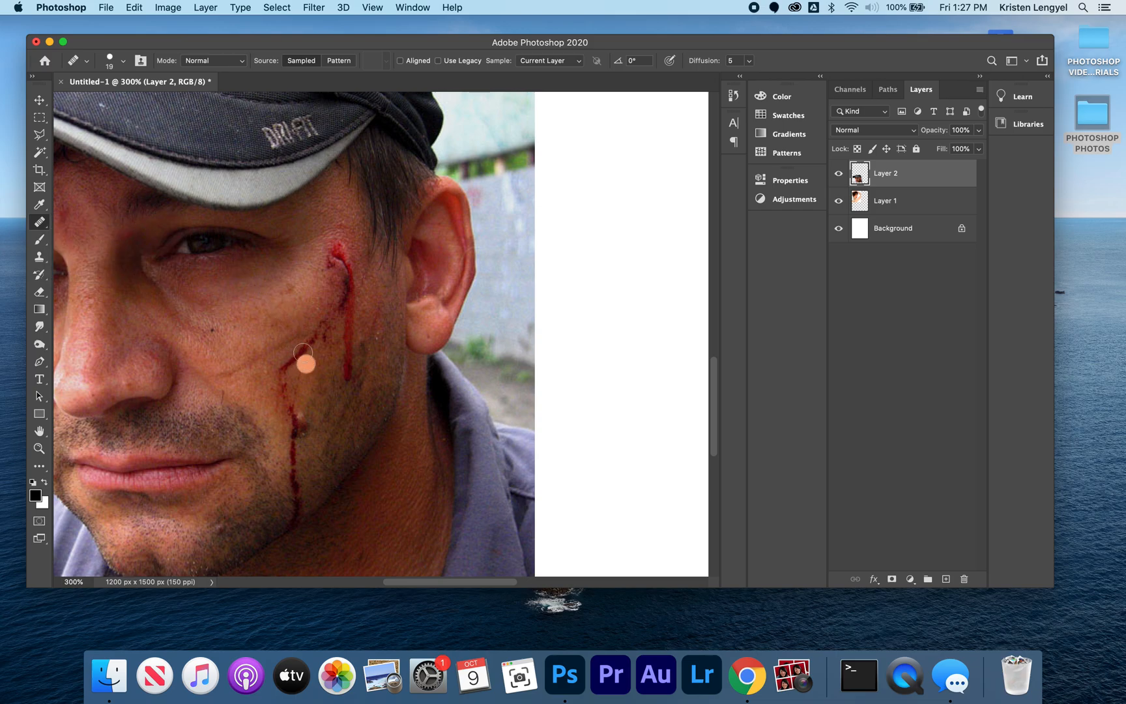
alt+click(290, 330)
drag(312, 335, 308, 349)
drag(305, 356, 294, 362)
alt+click(314, 275)
drag(330, 264, 337, 246)
Step: Heal the vertical blood streak in front of the man's ear using skin sampled beside it
alt+click(369, 305)
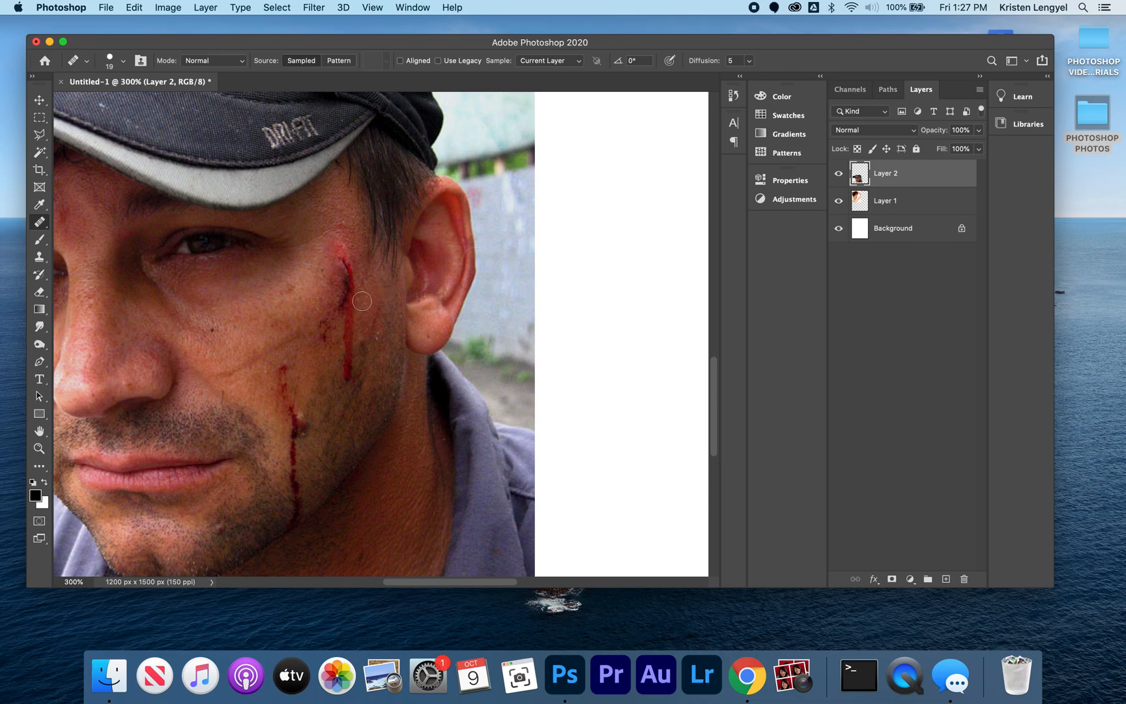
mouse_move(349, 302)
mouse_down()
mouse_move(349, 325)
mouse_move(352, 296)
mouse_up()
alt+click(364, 305)
click(350, 285)
drag(347, 274, 341, 259)
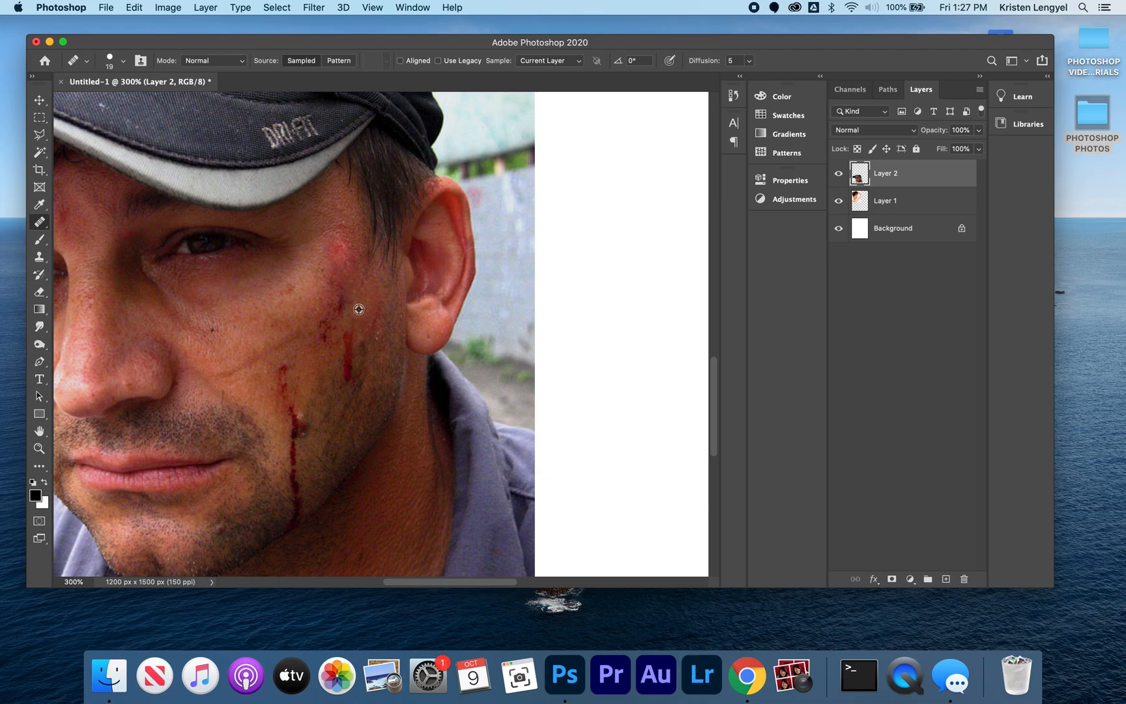
drag(342, 307, 342, 294)
drag(348, 337, 343, 359)
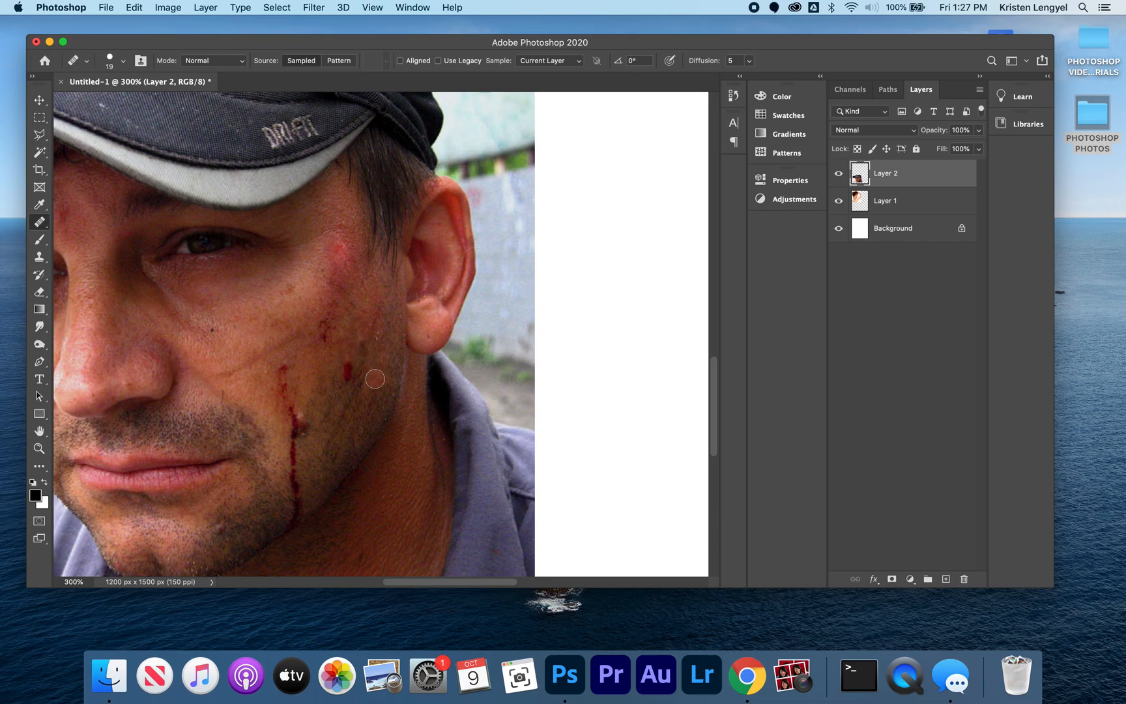
alt+click(372, 377)
drag(345, 372, 348, 366)
Step: Heal the long blood streak running down the man's lower cheek to his jaw with nearby sampled skin
mouse_move(297, 475)
mouse_down()
mouse_move(293, 465)
mouse_move(295, 507)
mouse_up()
alt+click(312, 482)
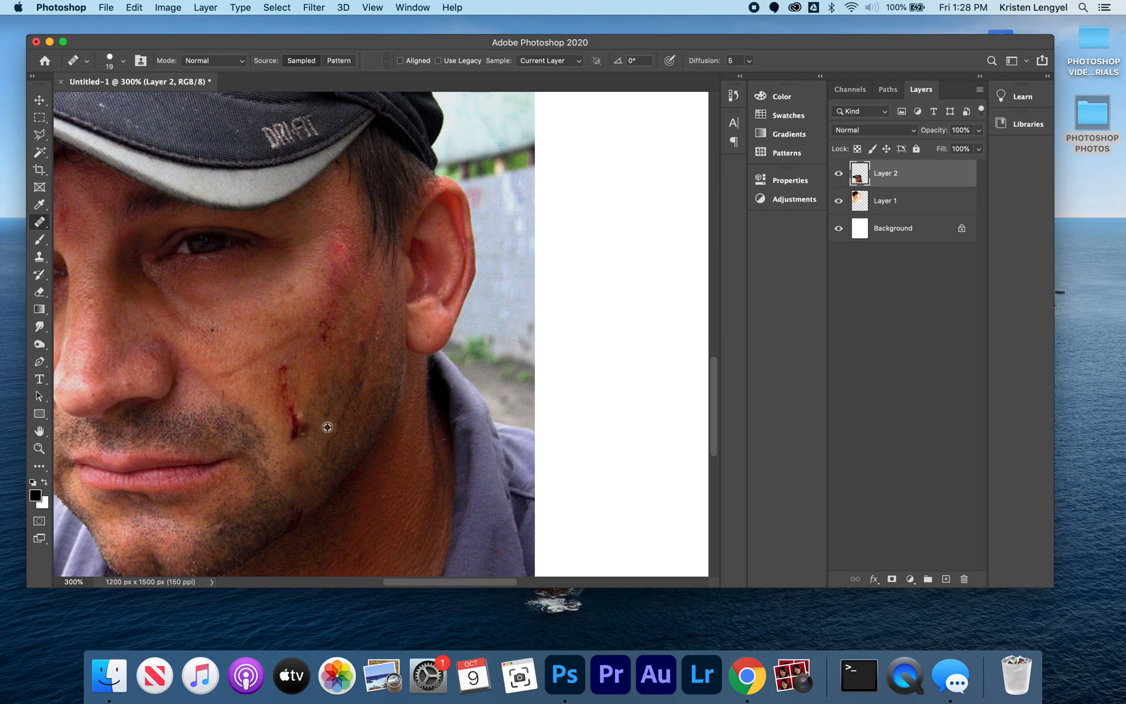
click(301, 424)
alt+click(319, 422)
click(293, 434)
mouse_move(293, 434)
mouse_down()
mouse_move(340, 397)
mouse_move(295, 419)
mouse_move(288, 408)
mouse_move(303, 399)
mouse_move(286, 374)
mouse_up()
alt+click(326, 409)
alt+click(299, 396)
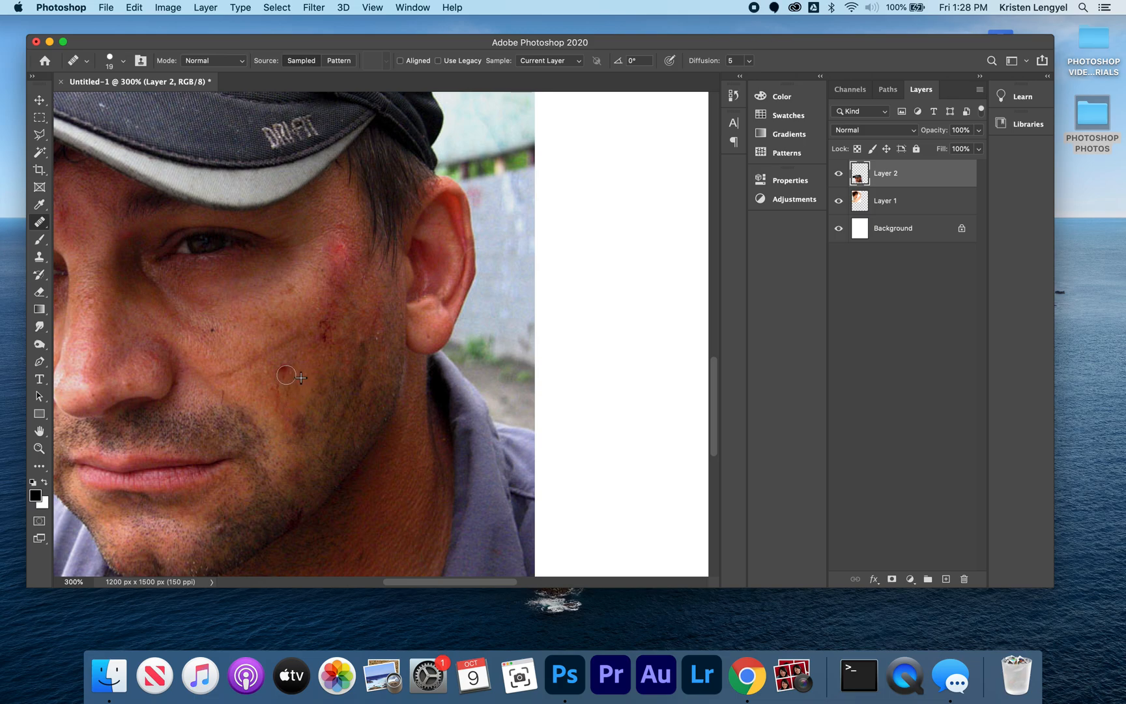
alt+click(303, 375)
click(282, 372)
drag(273, 389, 272, 409)
Step: Heal the remaining dark red spots in the middle of the man's cheek using adjacent clean skin
alt+click(305, 331)
click(324, 329)
alt+click(301, 317)
mouse_move(317, 327)
mouse_down()
mouse_move(323, 340)
mouse_move(324, 298)
mouse_up()
alt+click(306, 306)
alt+click(305, 306)
click(324, 340)
alt+click(307, 307)
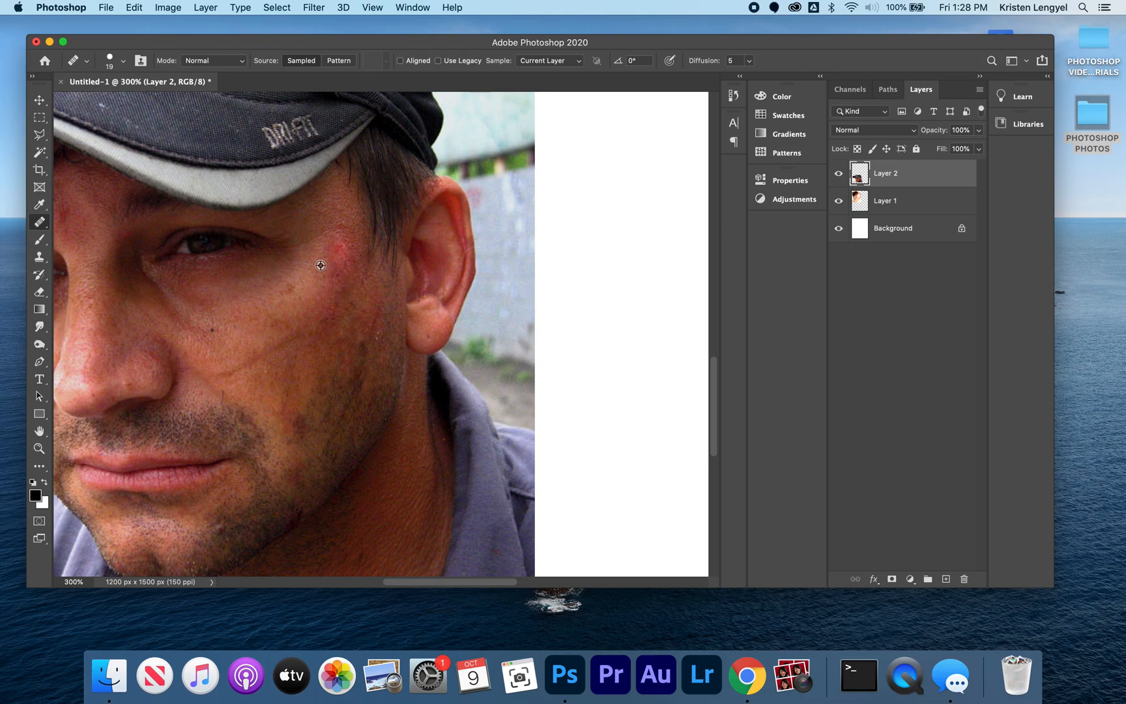
Step: Heal the remaining reddish spots on the man's temple and upper cheek with the Healing Brush
click(334, 259)
drag(319, 293, 326, 311)
alt+click(354, 236)
key(super+0)
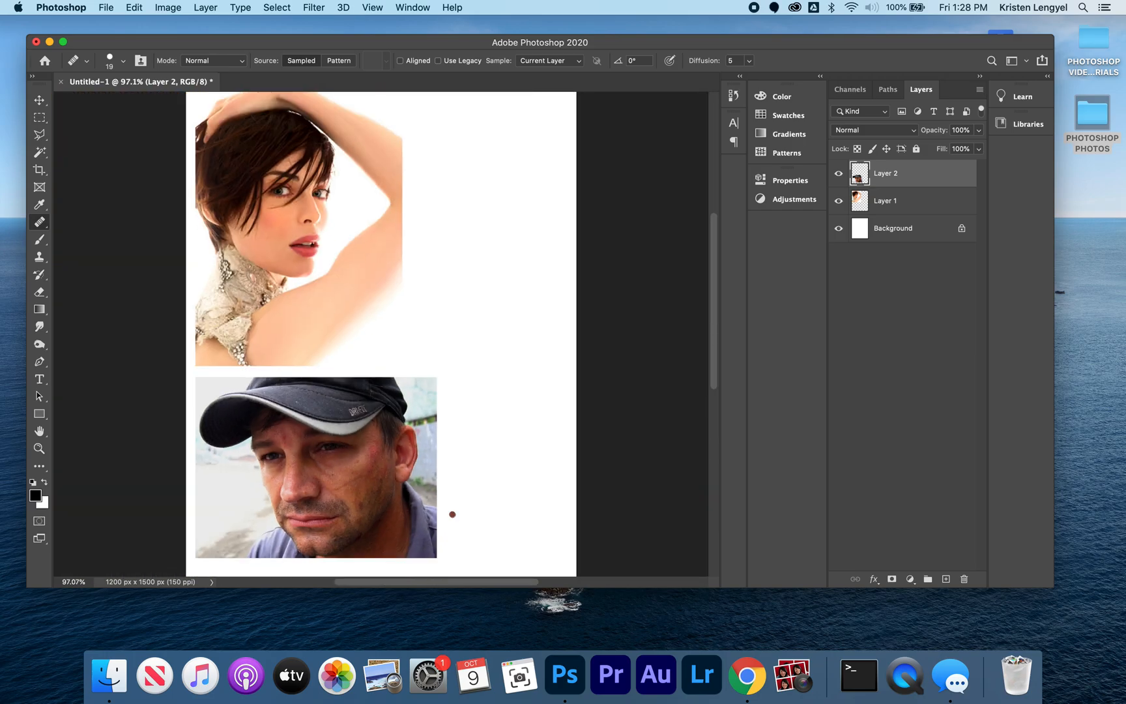
Step: Scale the photo of the short-haired woman down proportionally to 59.57% and apply the transformation
click(893, 204)
key(super+t)
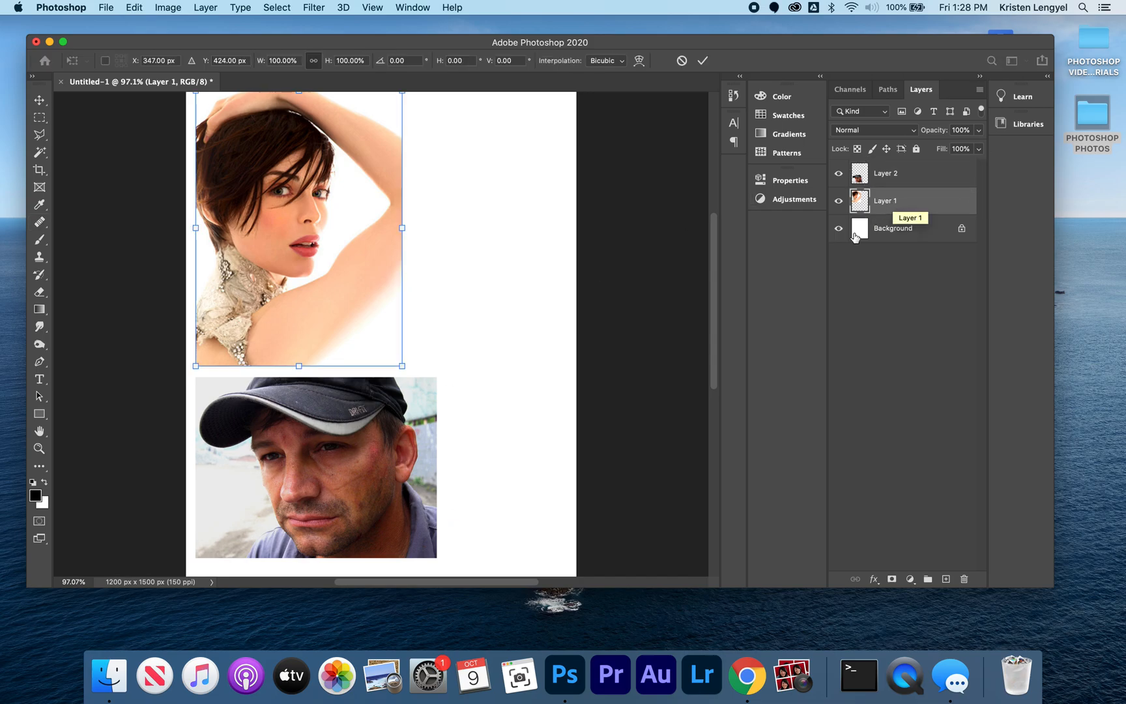
drag(400, 366, 318, 254)
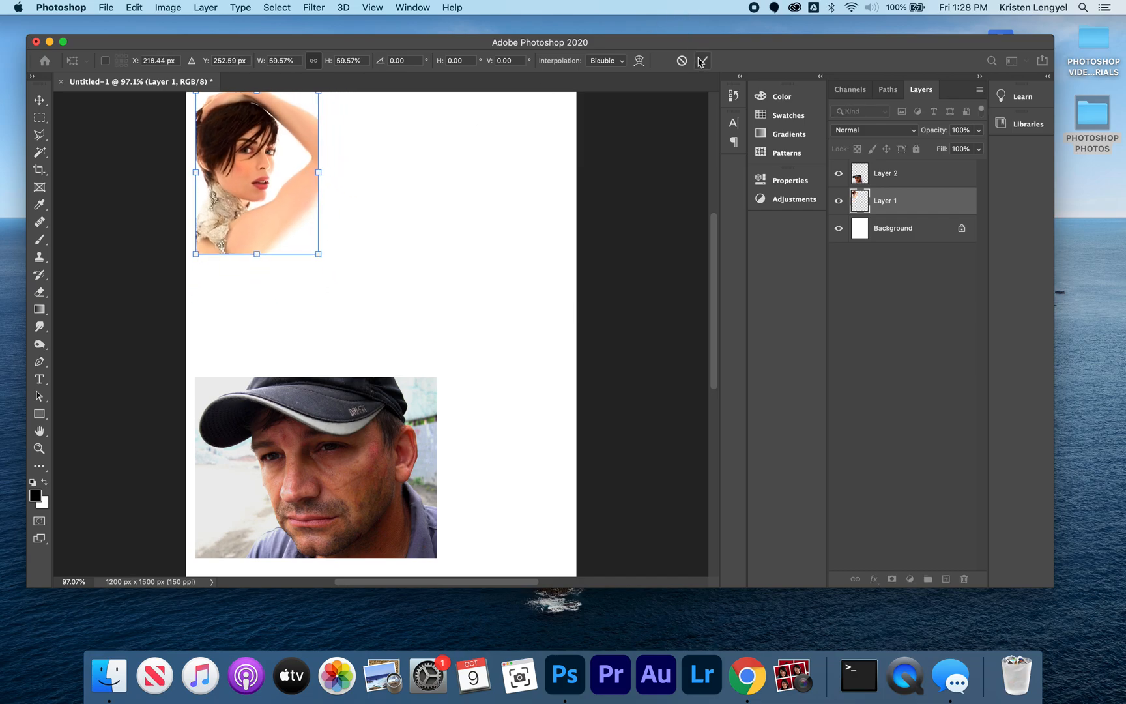
click(702, 60)
key(j)
Step: Move the photo of the man in the cap up beside the short-haired woman's photo
click(894, 170)
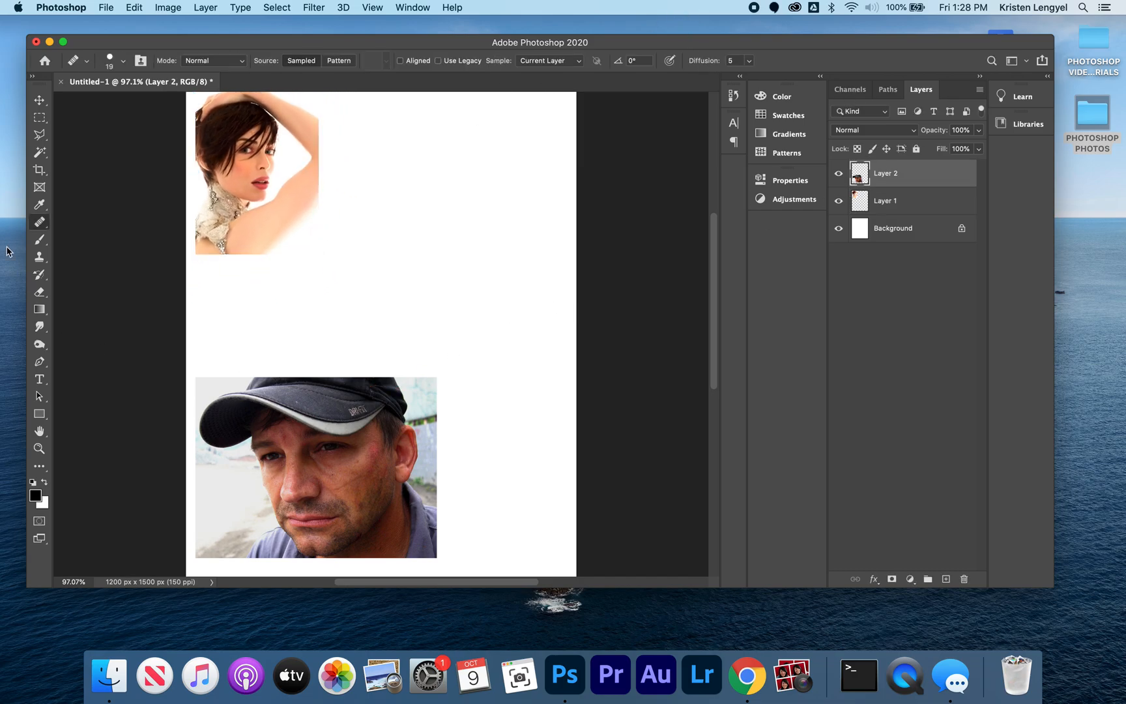
click(40, 98)
drag(302, 454, 440, 180)
key(super+0)
Step: Search this Mac for "retouch before" and open retouch_02_before.jpg
key(super+o)
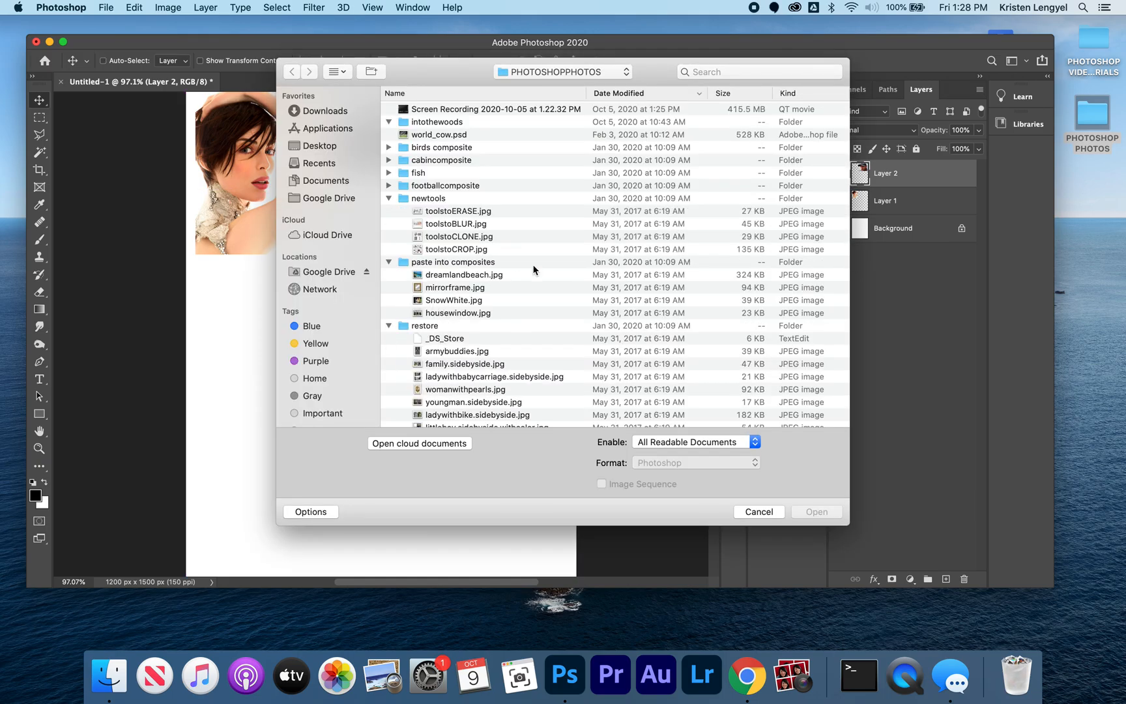
click(726, 72)
text(retouch)
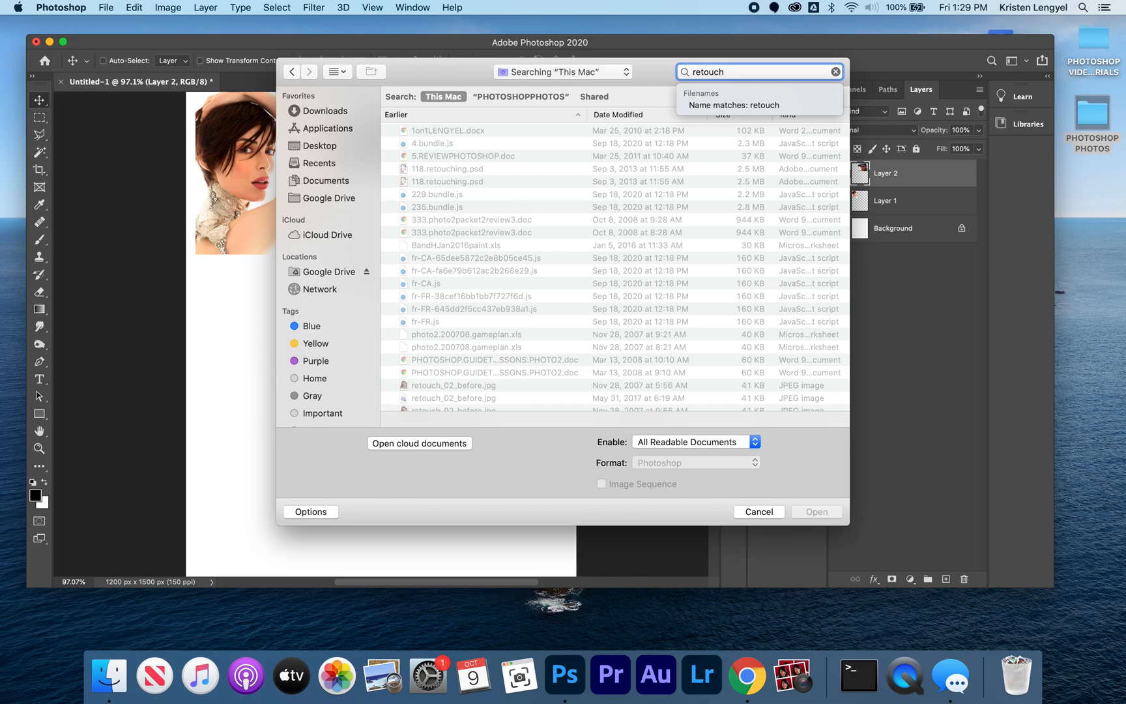
text(before)
key(Return)
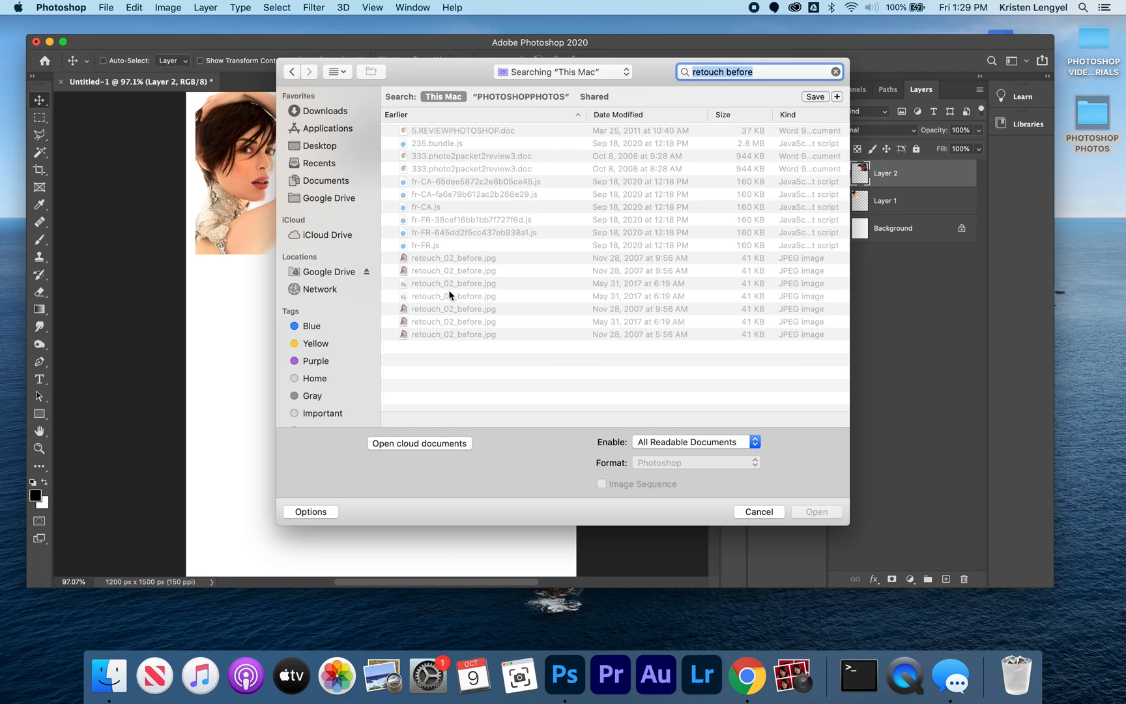
click(448, 260)
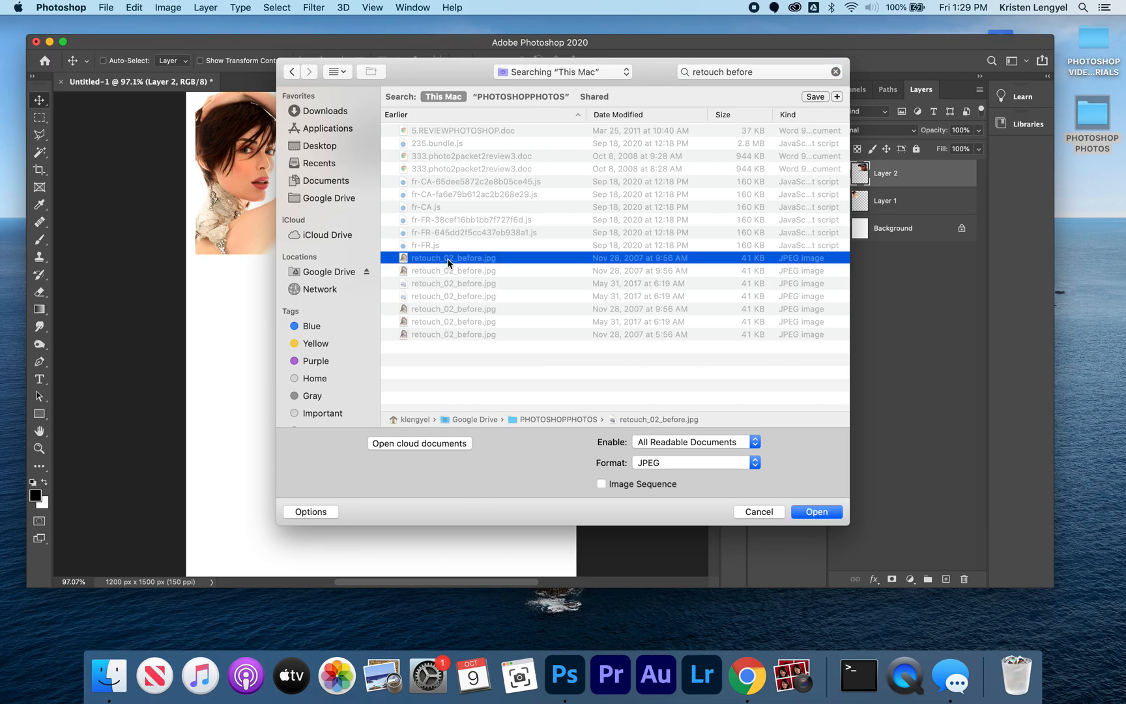
double_click(448, 261)
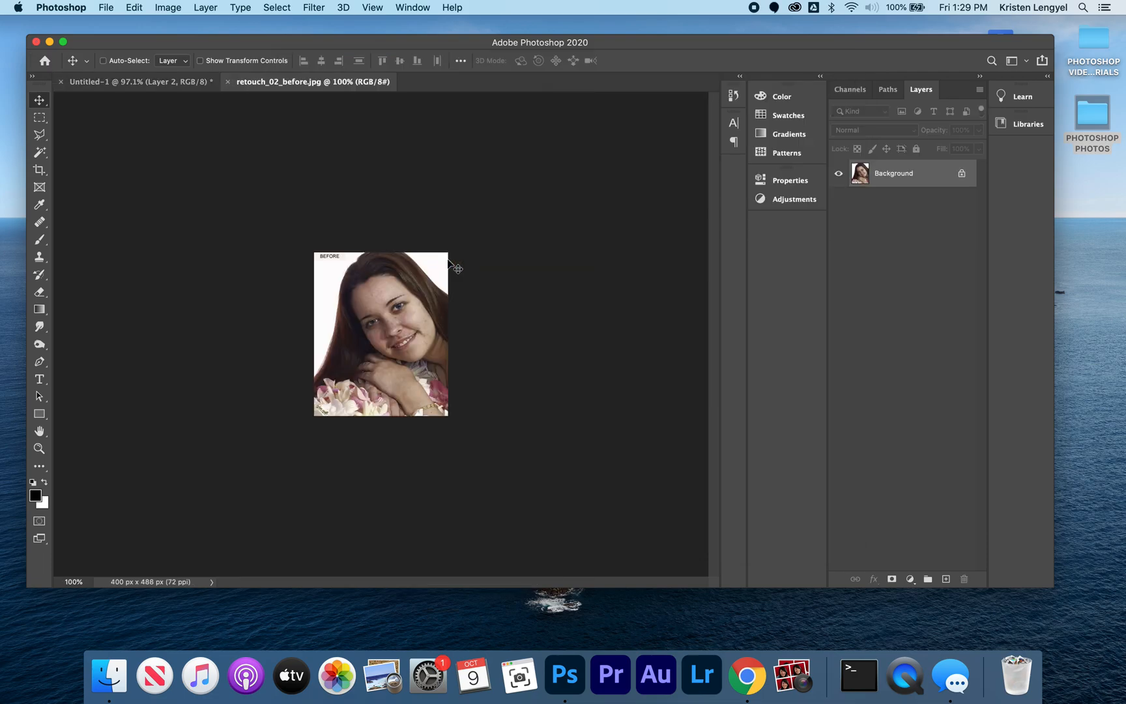
key(super+0)
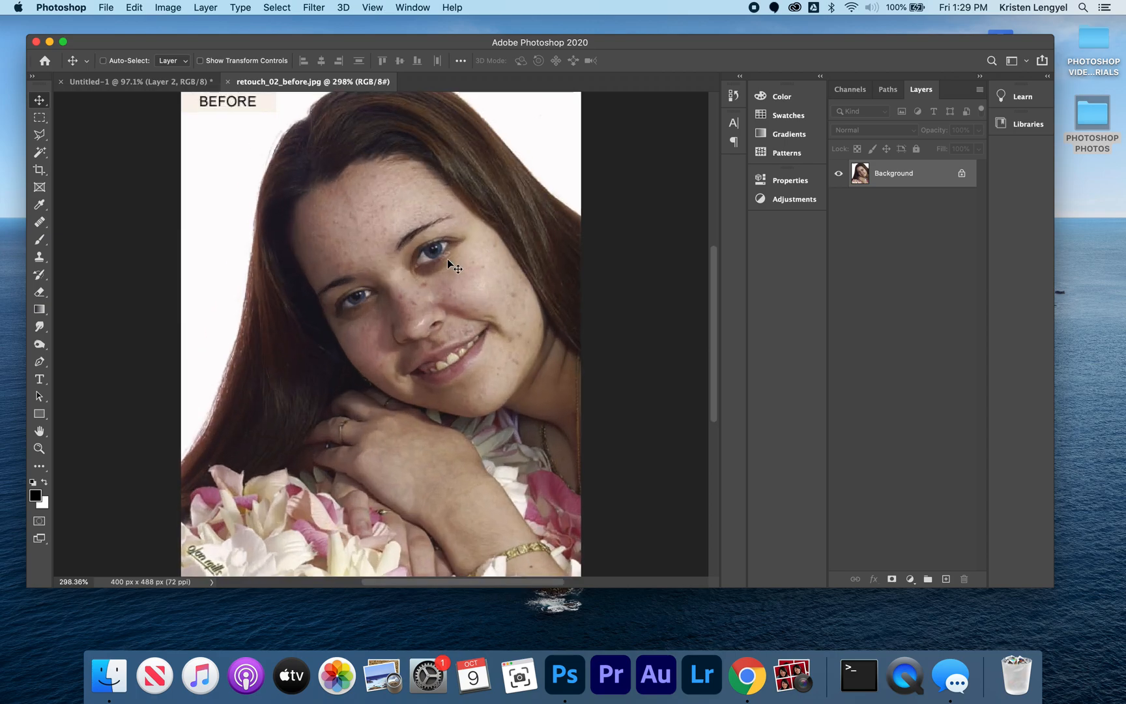
Step: Copy the entire retouch_02_before image into the practice page, close its file, and place it below the short-haired woman's photo
key(super+a)
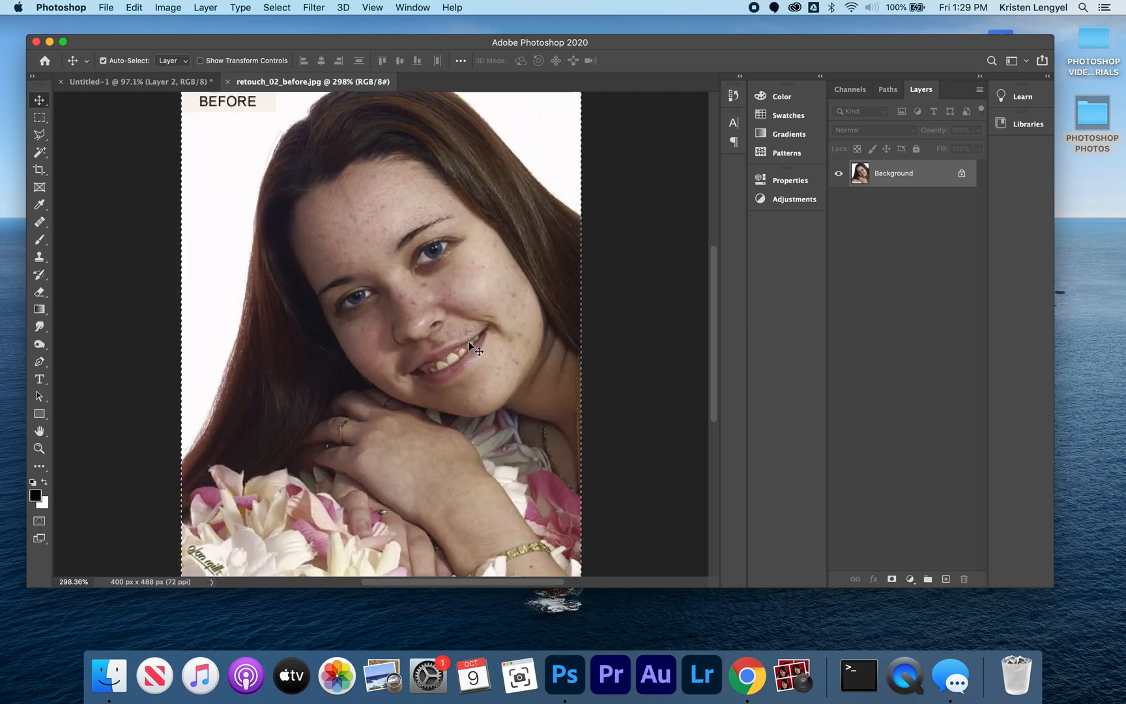
key(super+w)
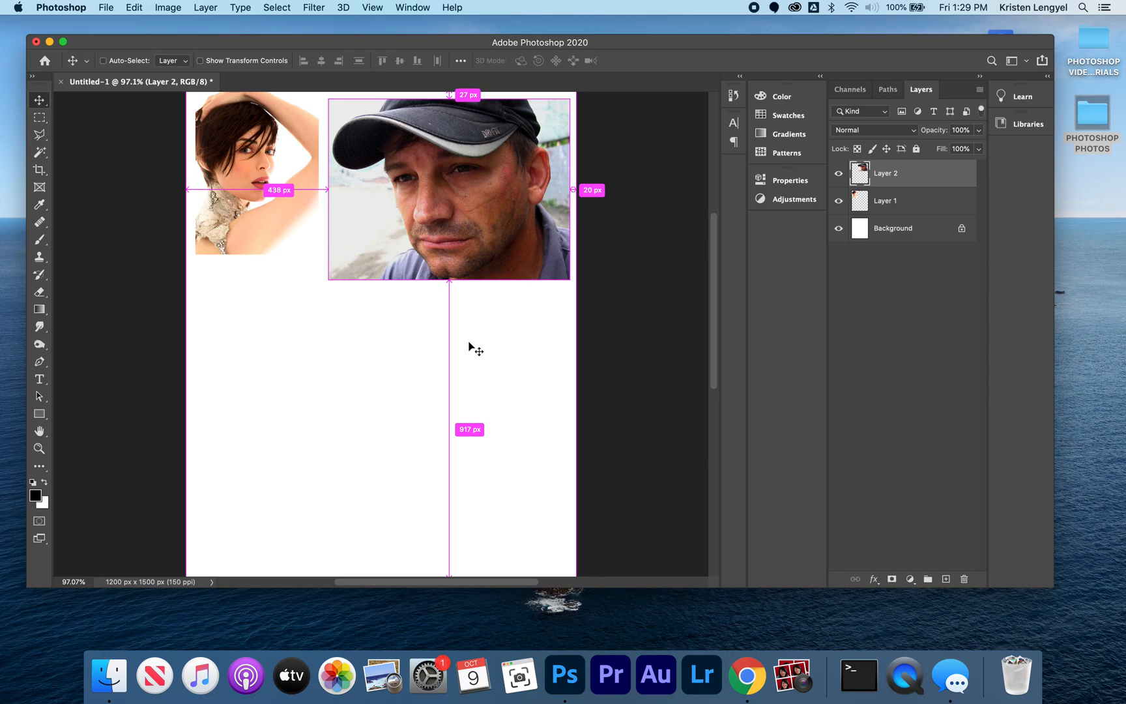
key(super+v)
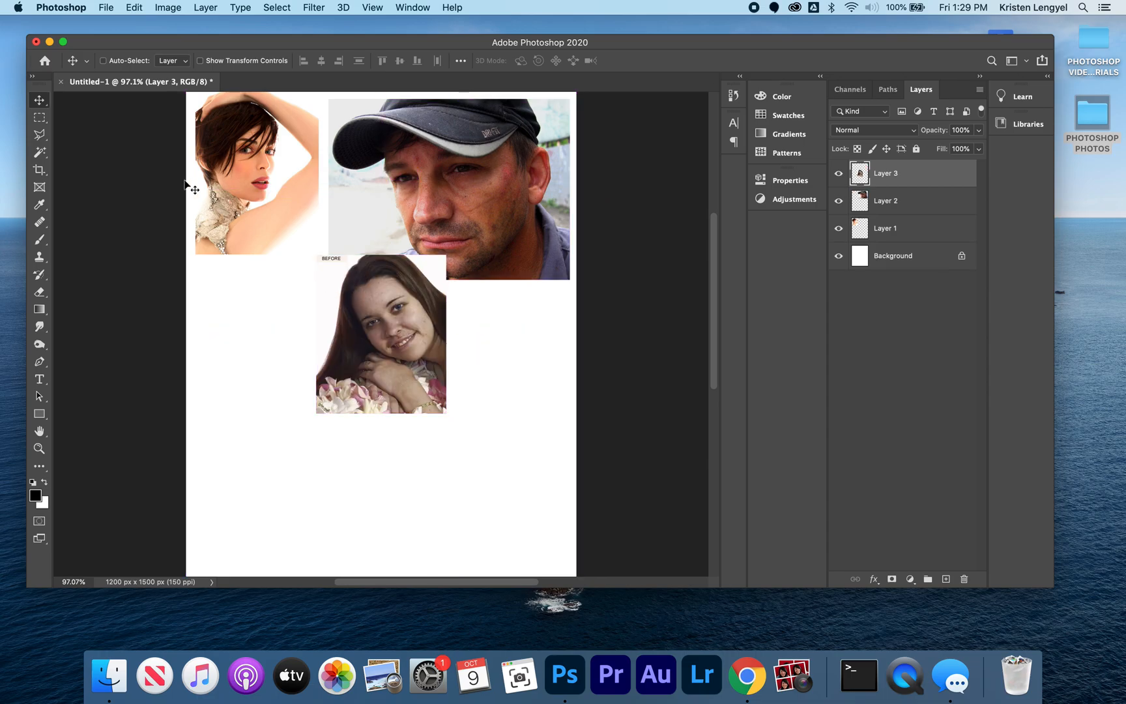
drag(360, 320, 238, 350)
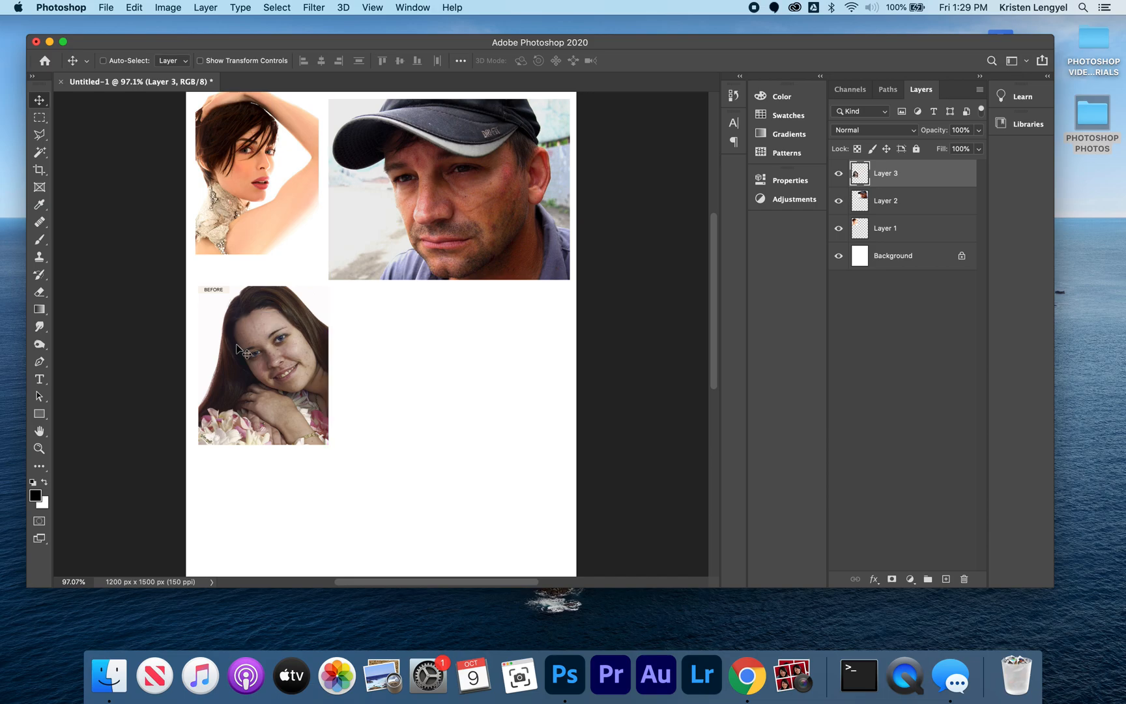
Step: With the Content-Aware Spot Healing Brush, remove the larger blemishes on the smiling woman's nose bridge and cheek
key(super+equal)
key(super+equal)
key(super+equal)
key(super+equal)
key(super+equal)
key(super+equal)
key(super+equal)
drag(121, 341, 520, 282)
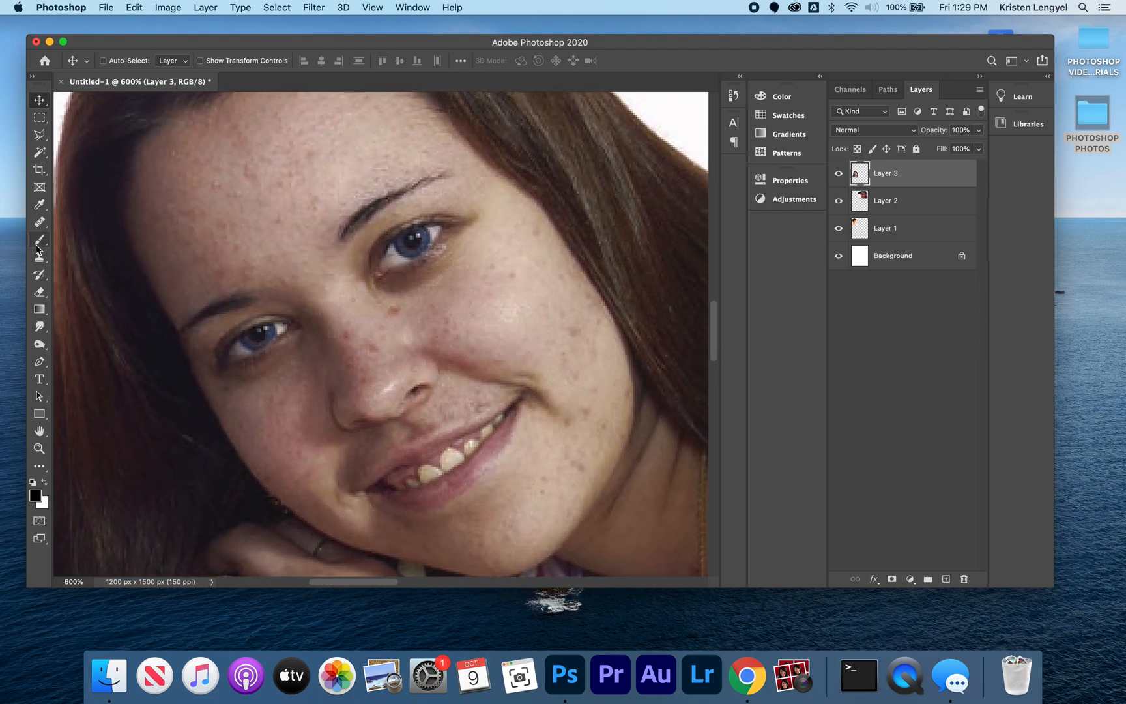
click(39, 222)
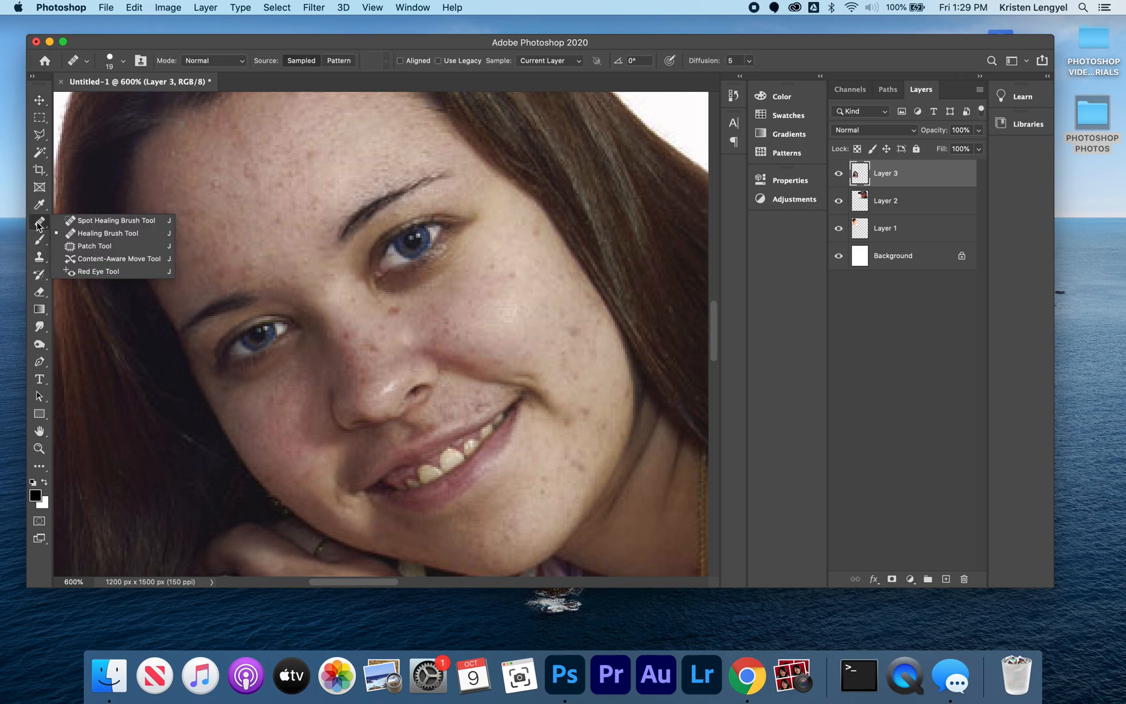
click(86, 222)
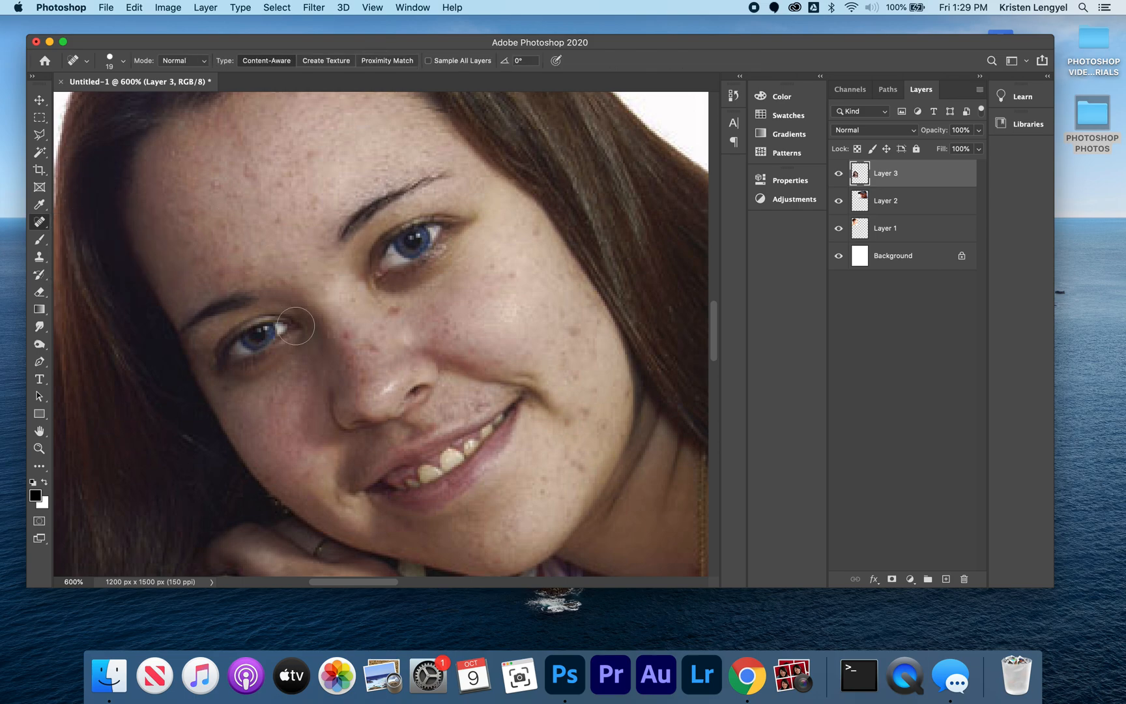
click(344, 333)
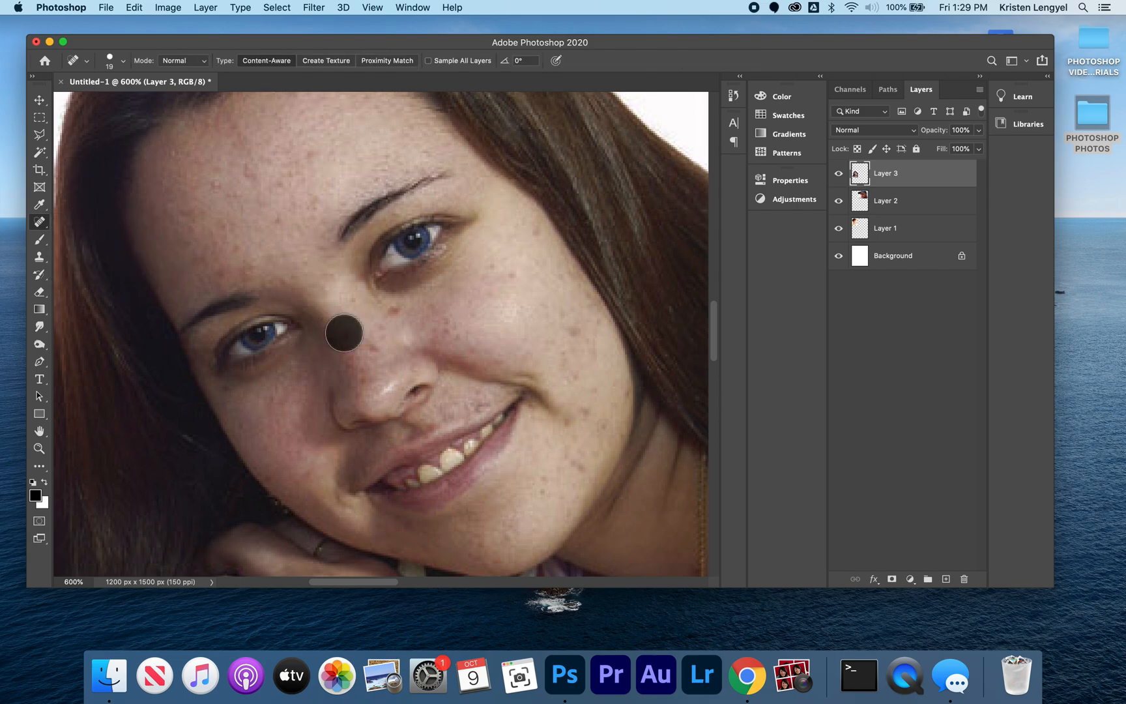
click(393, 312)
click(569, 337)
click(511, 280)
click(486, 269)
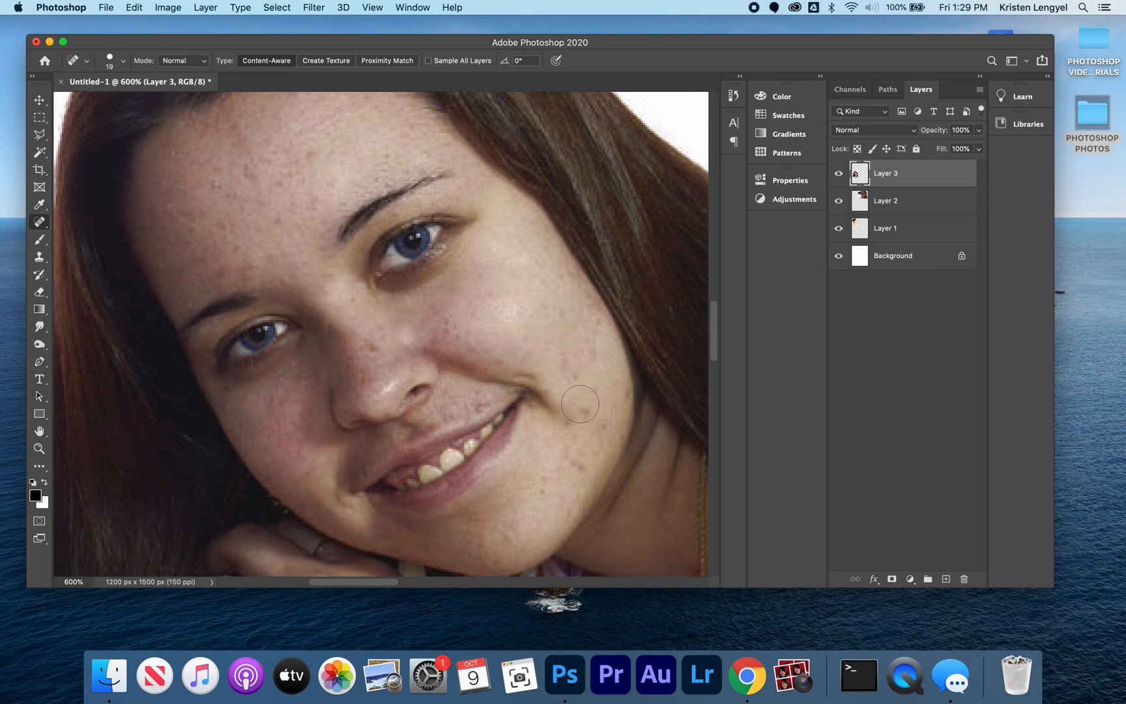
Step: Remove the blemishes across the woman's forehead with the Spot Healing Brush
click(242, 168)
click(230, 228)
click(183, 242)
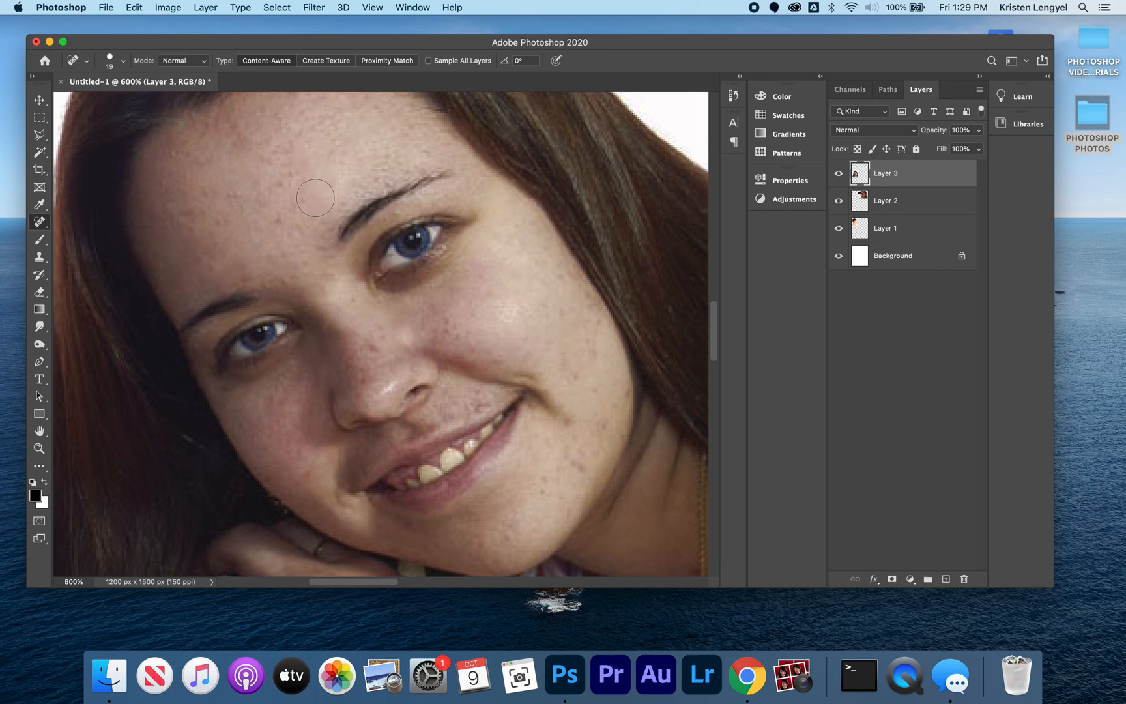
click(284, 217)
click(299, 194)
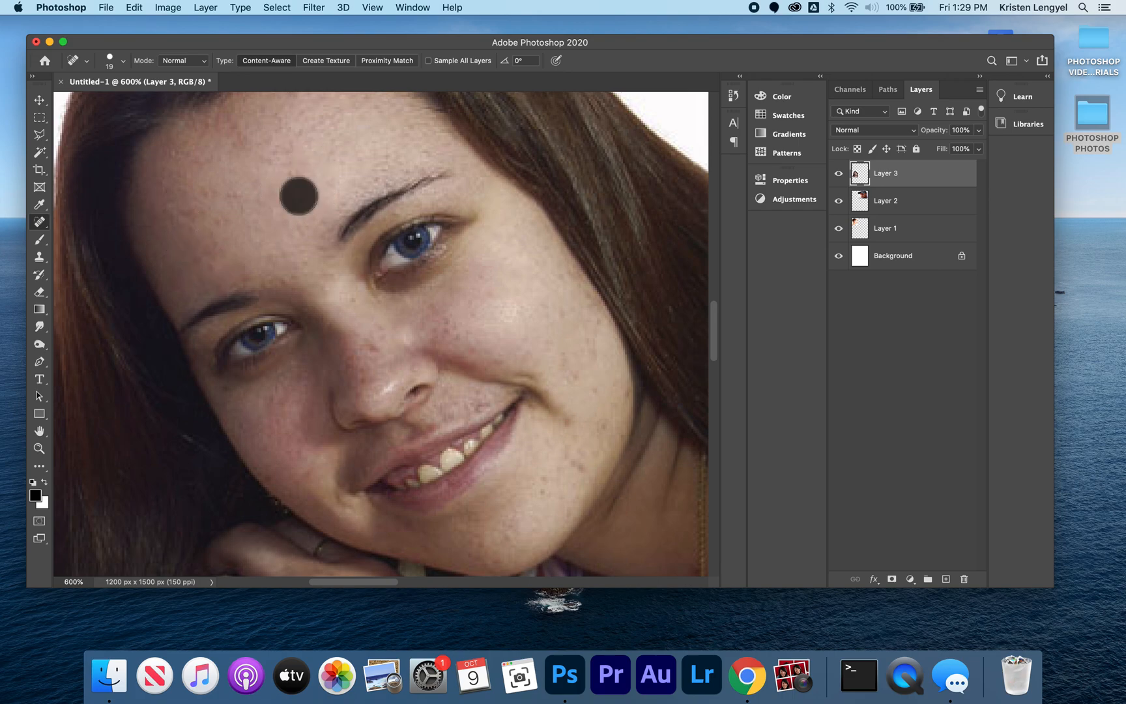
click(288, 219)
Step: Spot-heal the marks along the woman's nose and the cheek area next to it
click(378, 352)
click(358, 378)
click(357, 357)
click(392, 335)
click(434, 334)
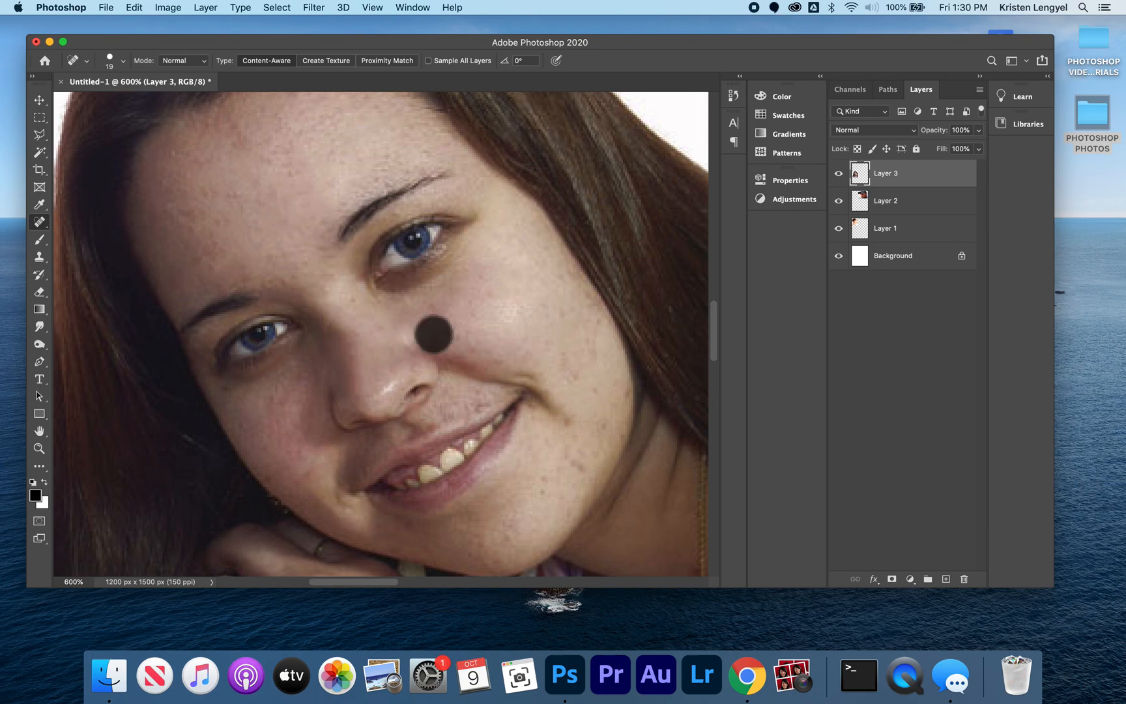
click(483, 348)
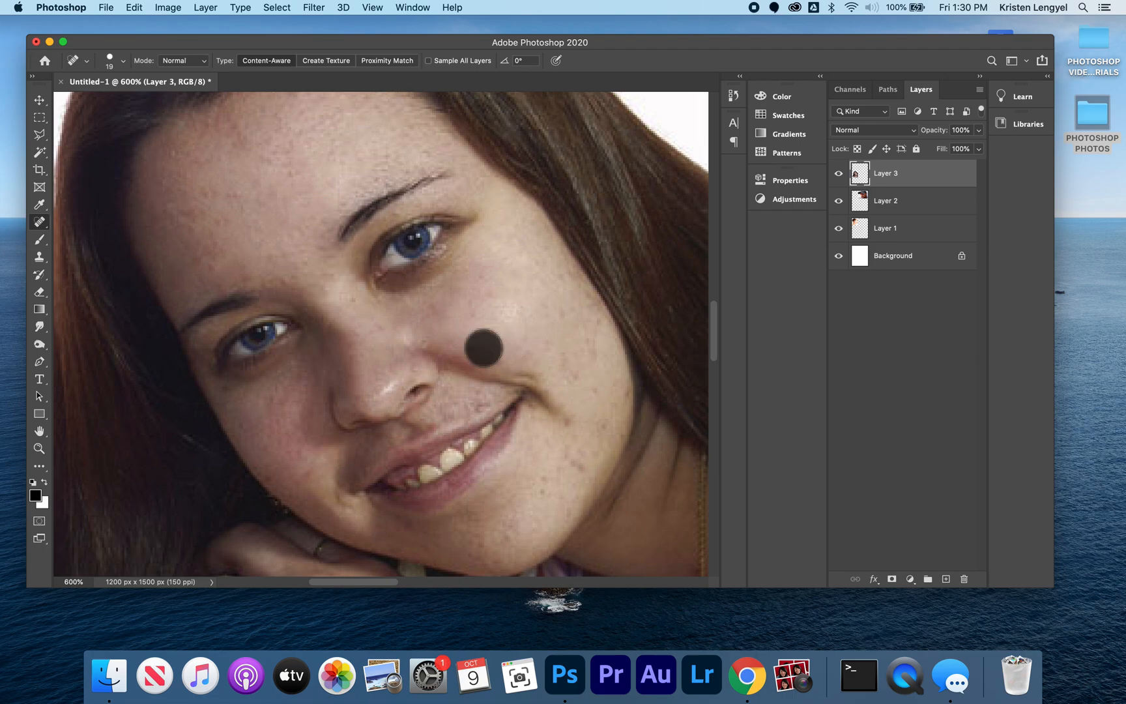
Step: Spot-heal the blemishes on the woman's lower cheek and chin, beside the corner of her mouth
click(576, 367)
click(600, 422)
click(578, 462)
click(549, 486)
click(559, 511)
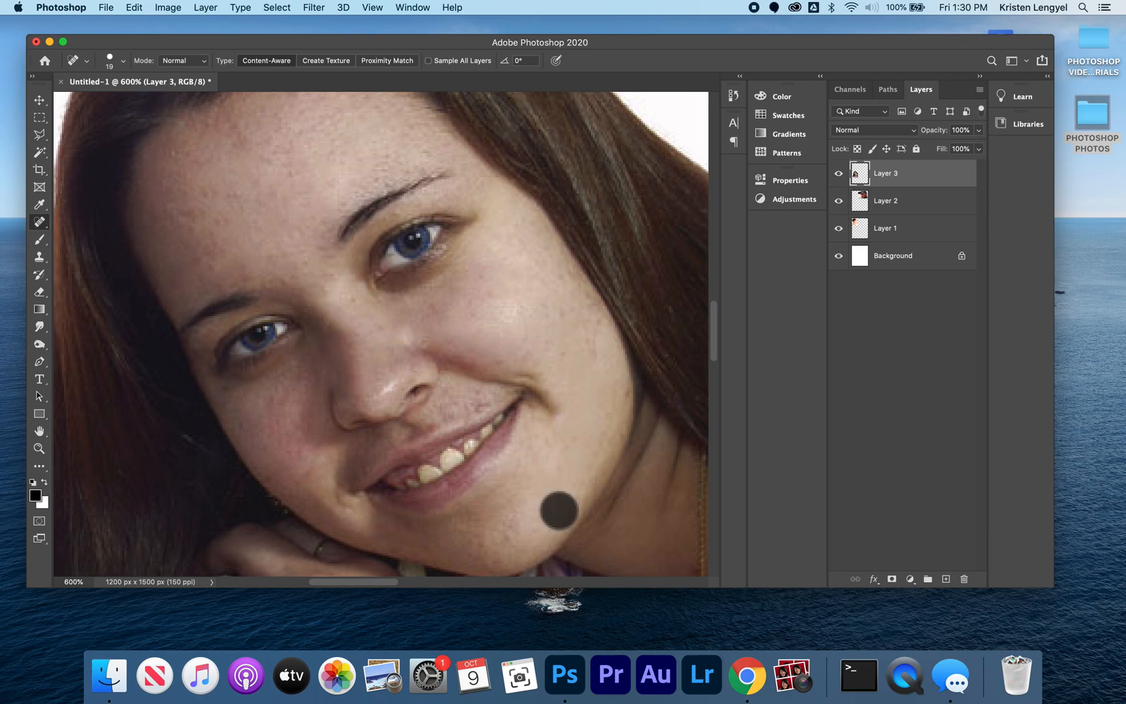
Step: Paint out the woman's upper eye with repeated Spot Healing Brush dabs, replacing it with smooth skin beneath the eyebrow
click(404, 248)
click(393, 256)
click(392, 268)
click(399, 250)
click(419, 233)
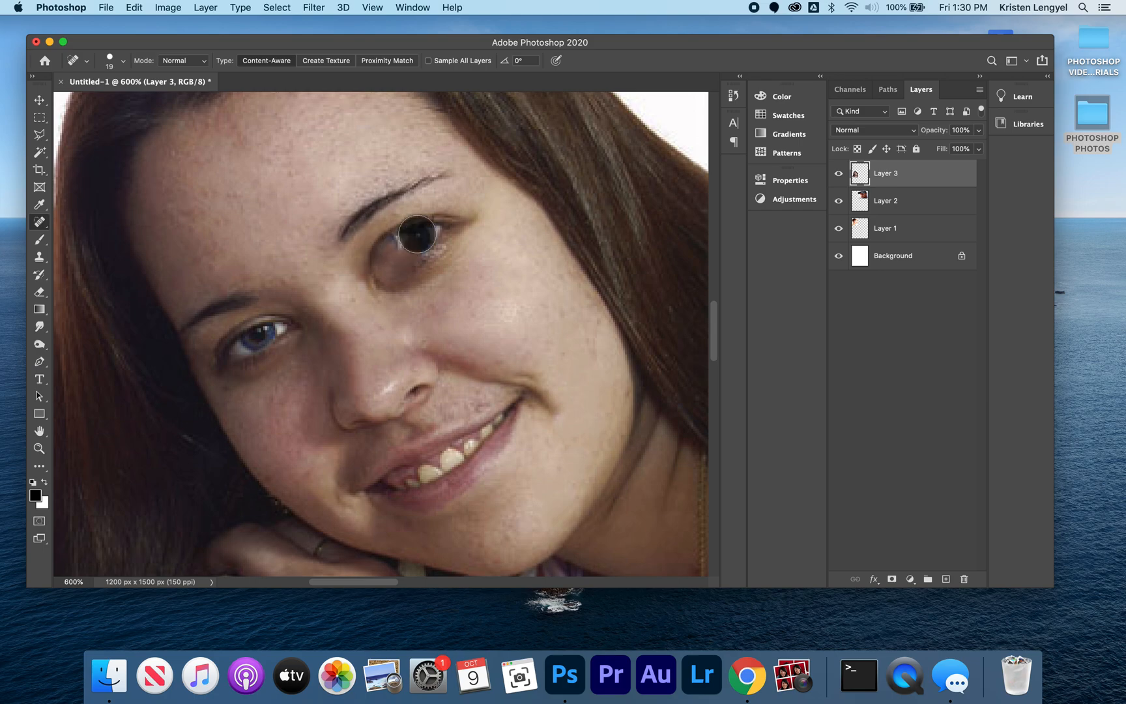
click(441, 231)
click(424, 246)
click(418, 263)
click(428, 242)
click(389, 235)
click(393, 248)
click(394, 258)
click(395, 278)
click(424, 257)
click(413, 270)
click(435, 256)
click(438, 262)
click(444, 253)
click(453, 238)
click(460, 222)
click(430, 220)
click(410, 223)
click(392, 241)
click(387, 246)
click(372, 287)
click(374, 290)
click(390, 289)
click(393, 279)
click(402, 261)
click(407, 277)
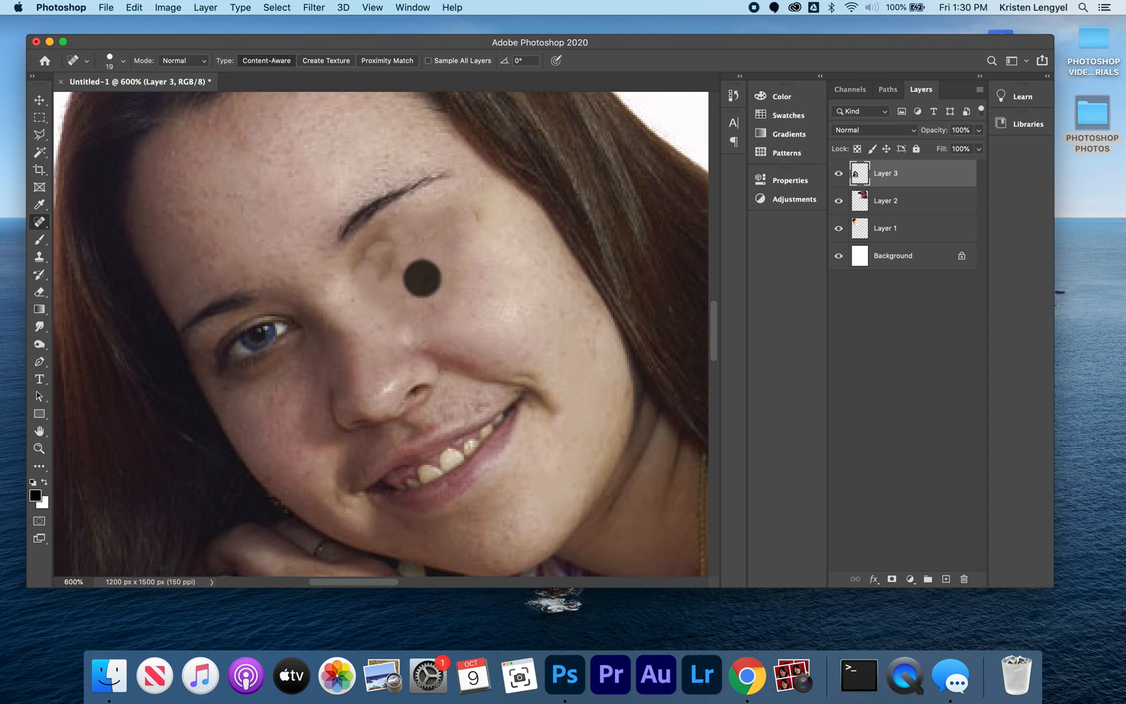
click(453, 241)
click(469, 224)
click(463, 210)
click(405, 236)
click(387, 274)
click(372, 266)
click(374, 246)
click(387, 234)
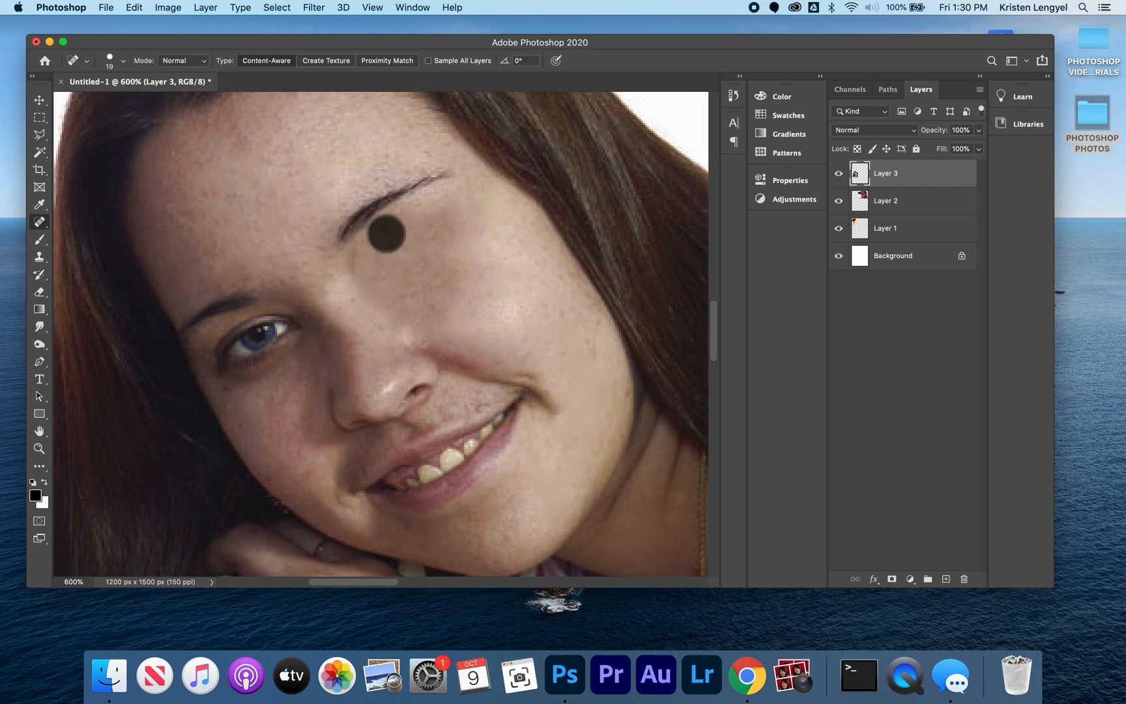
click(404, 226)
click(518, 326)
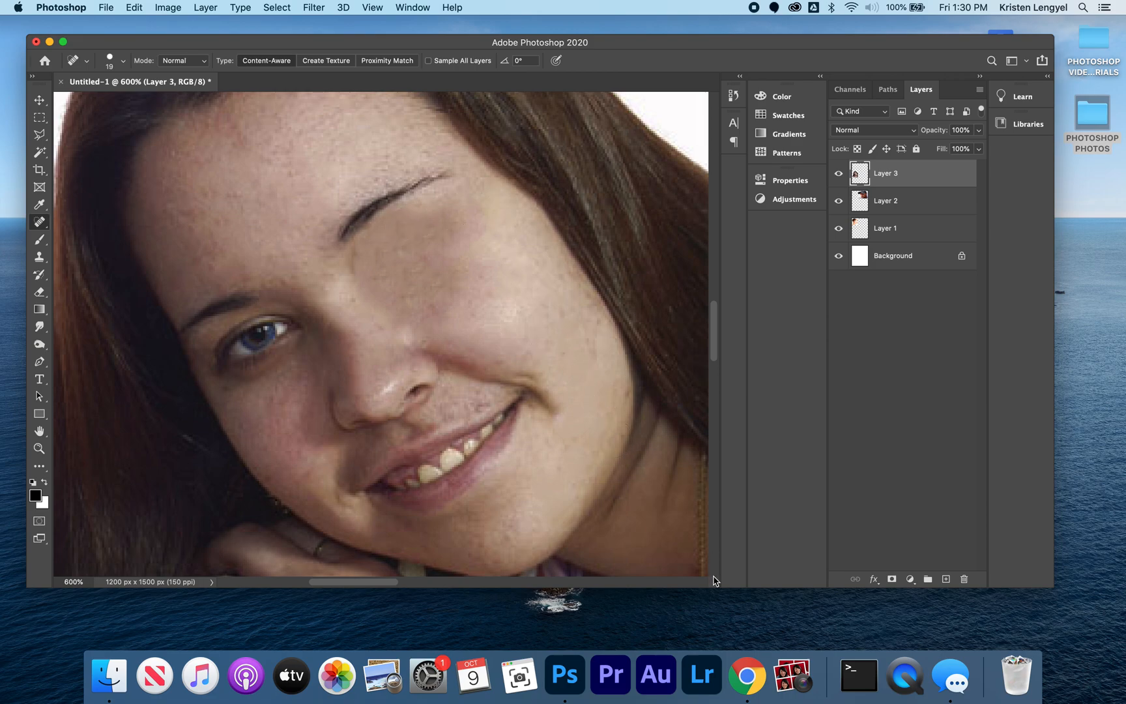
key(super+0)
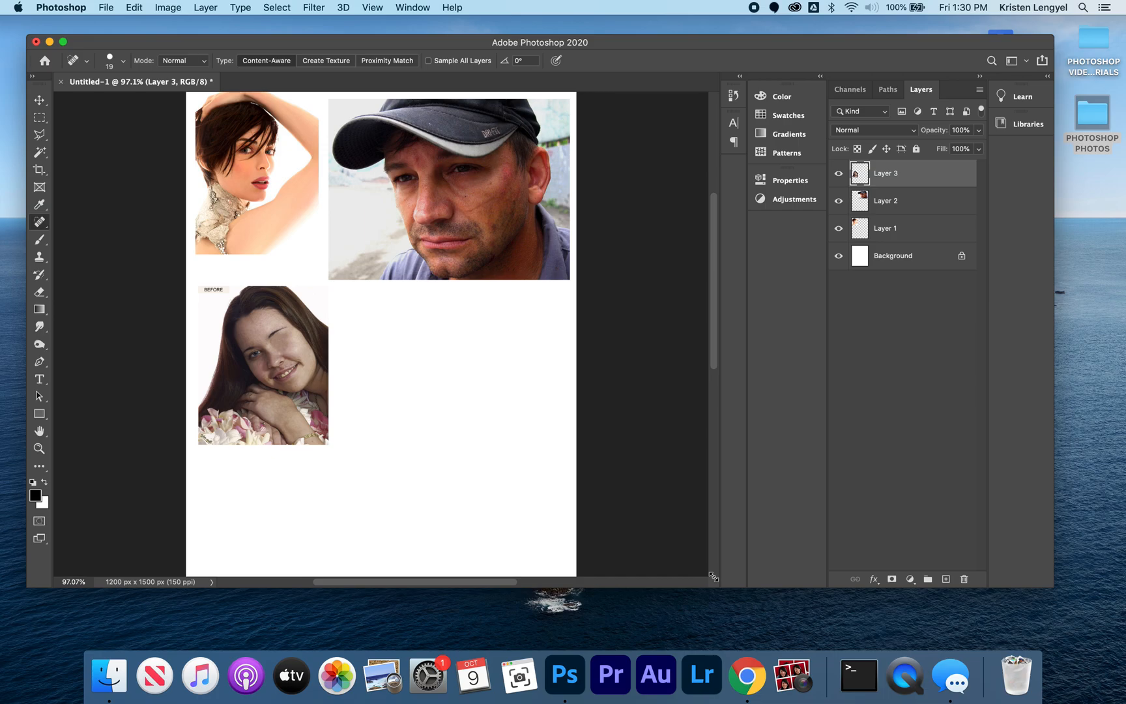
Step: Search the PHOTOSHOPPHOTOS folder for "red eye" and open Red-eye_effect.jpg
key(super+o)
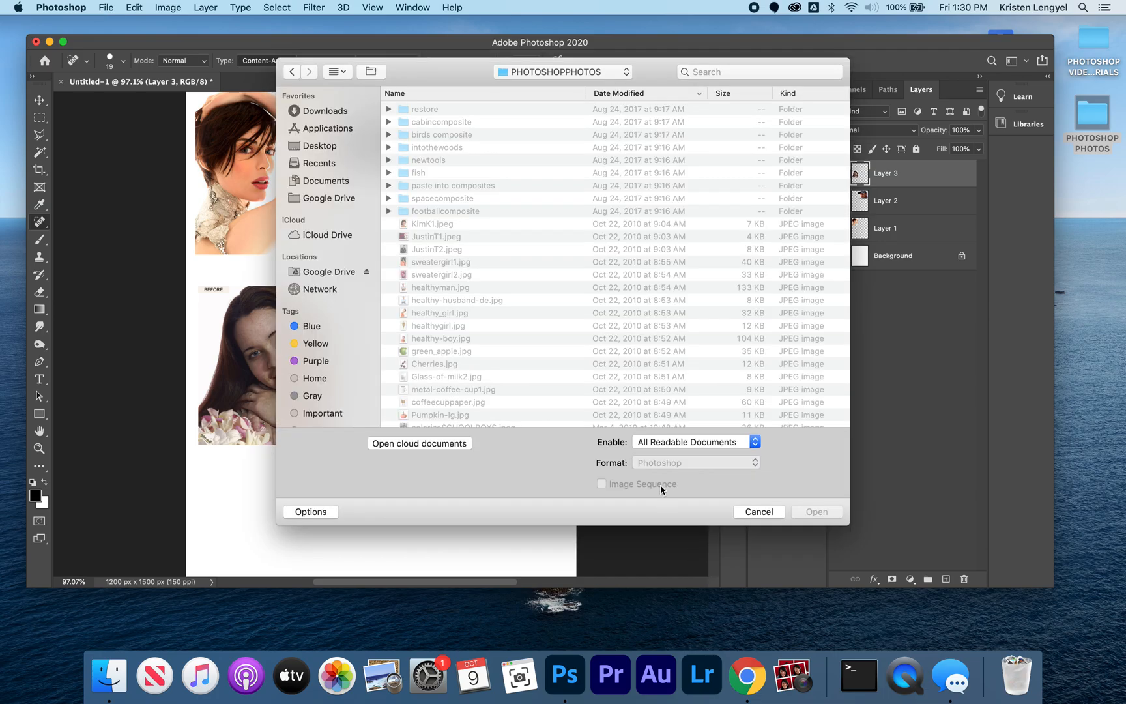
click(728, 71)
text(re)
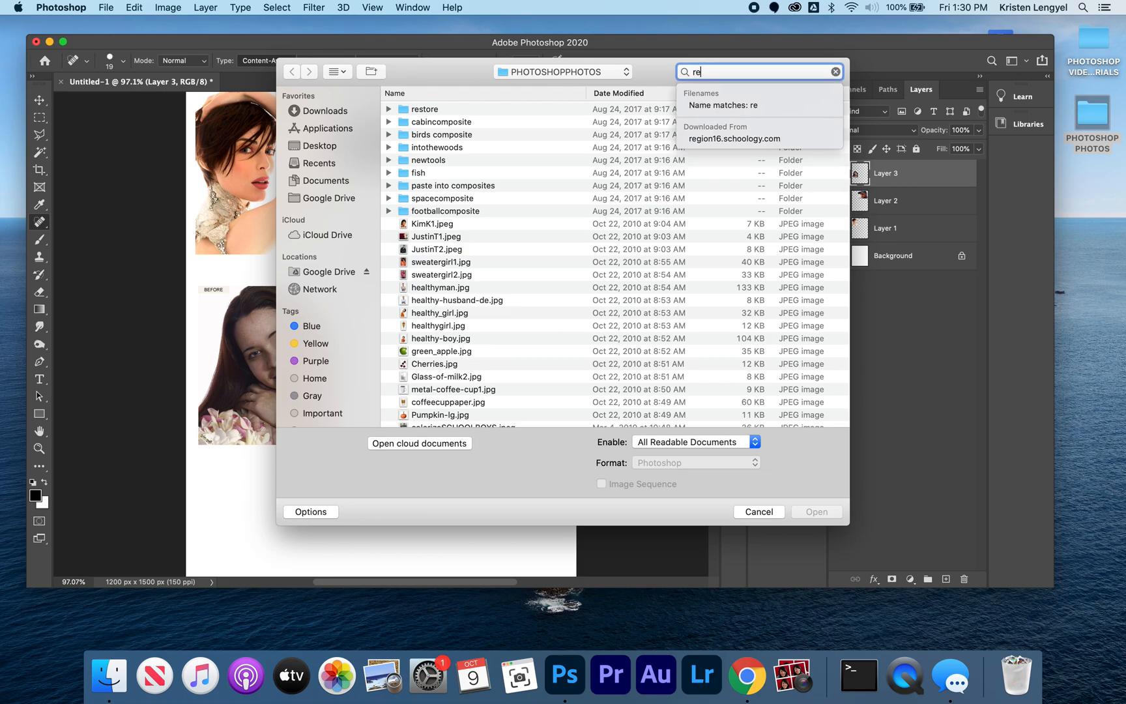
text(d eye)
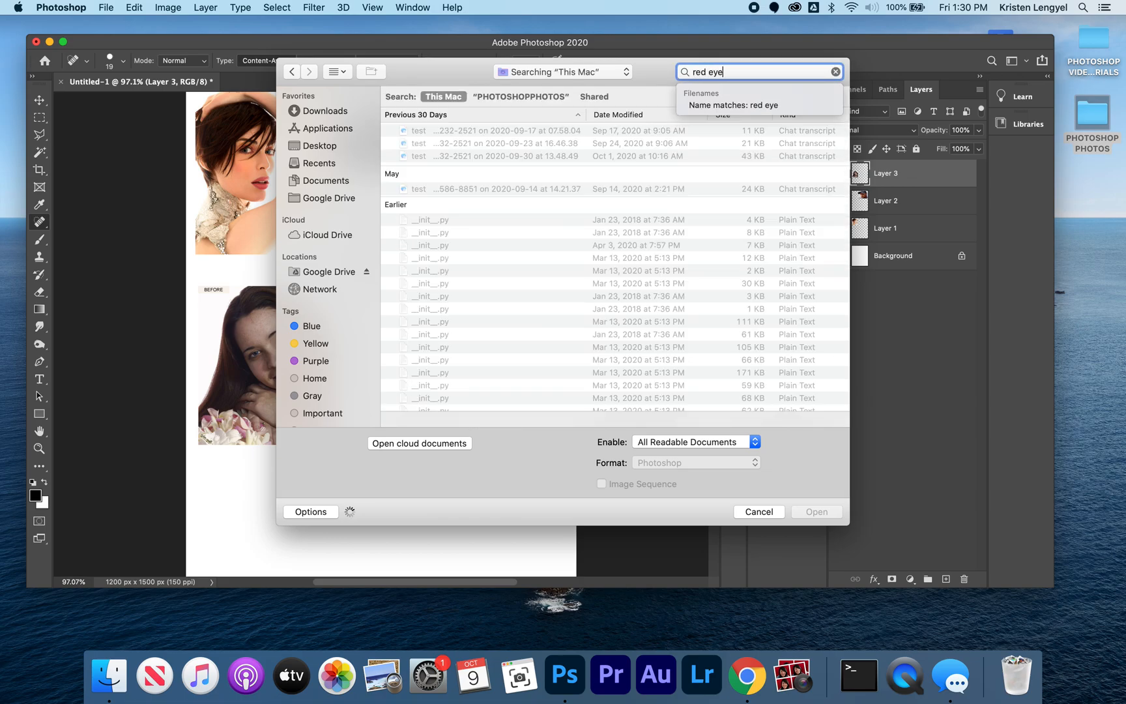
scroll(407, 348, down, 10)
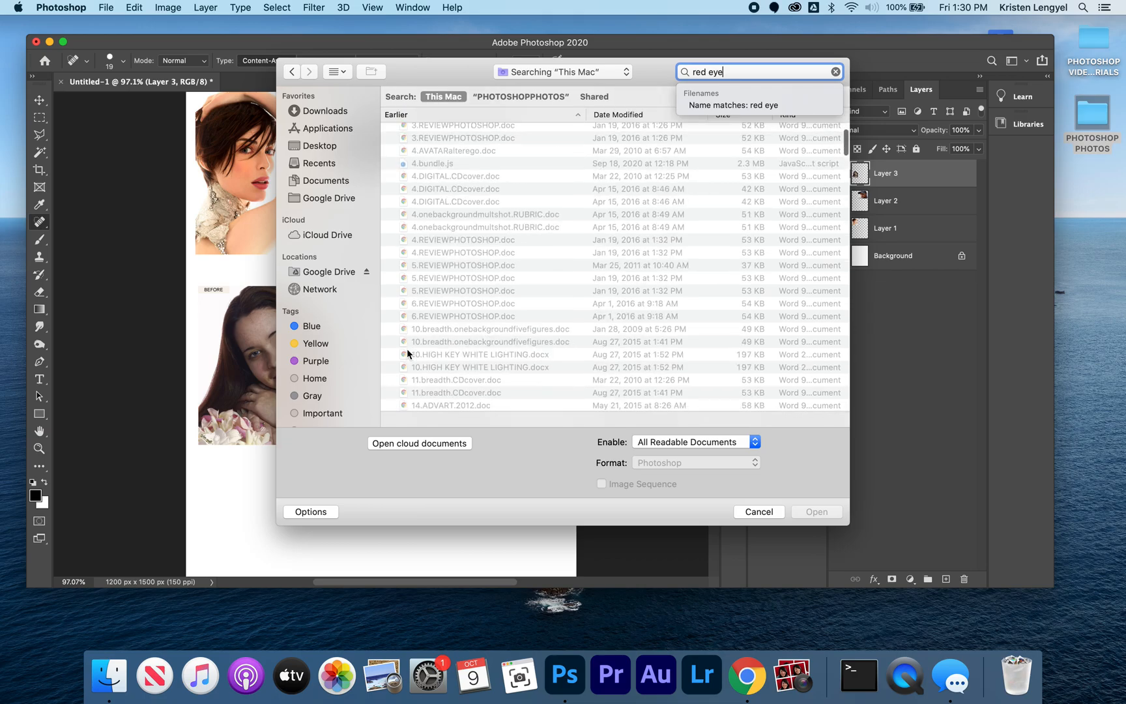
scroll(406, 348, down, 20)
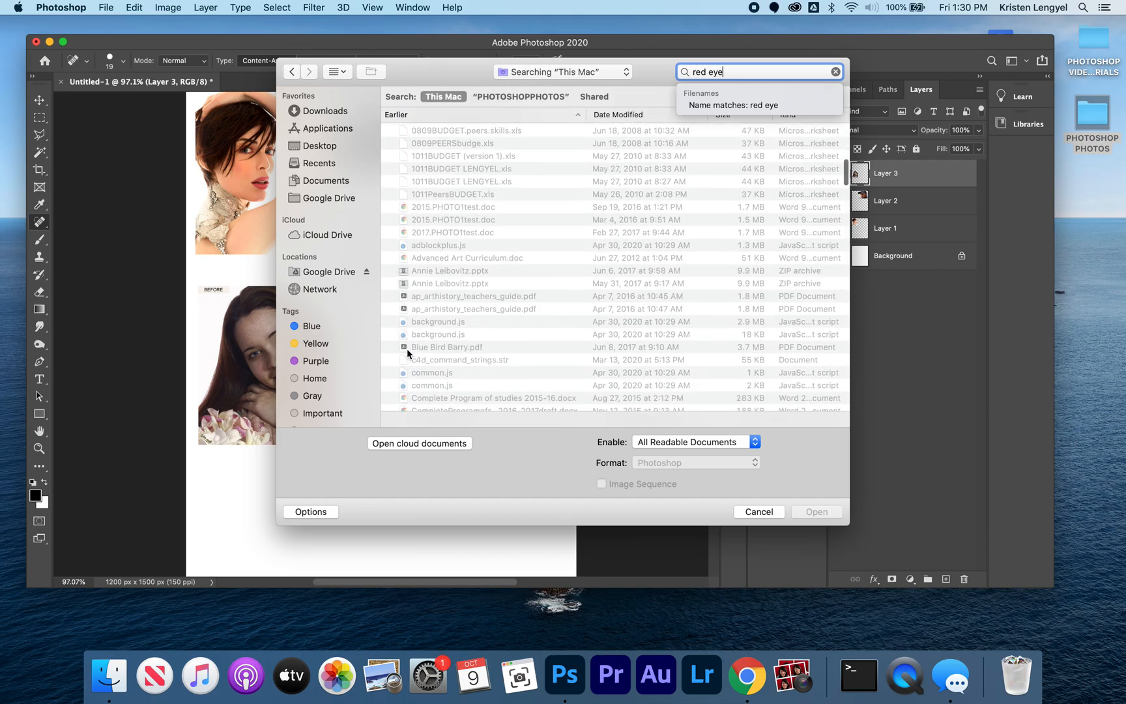
scroll(406, 349, up, 20)
click(518, 96)
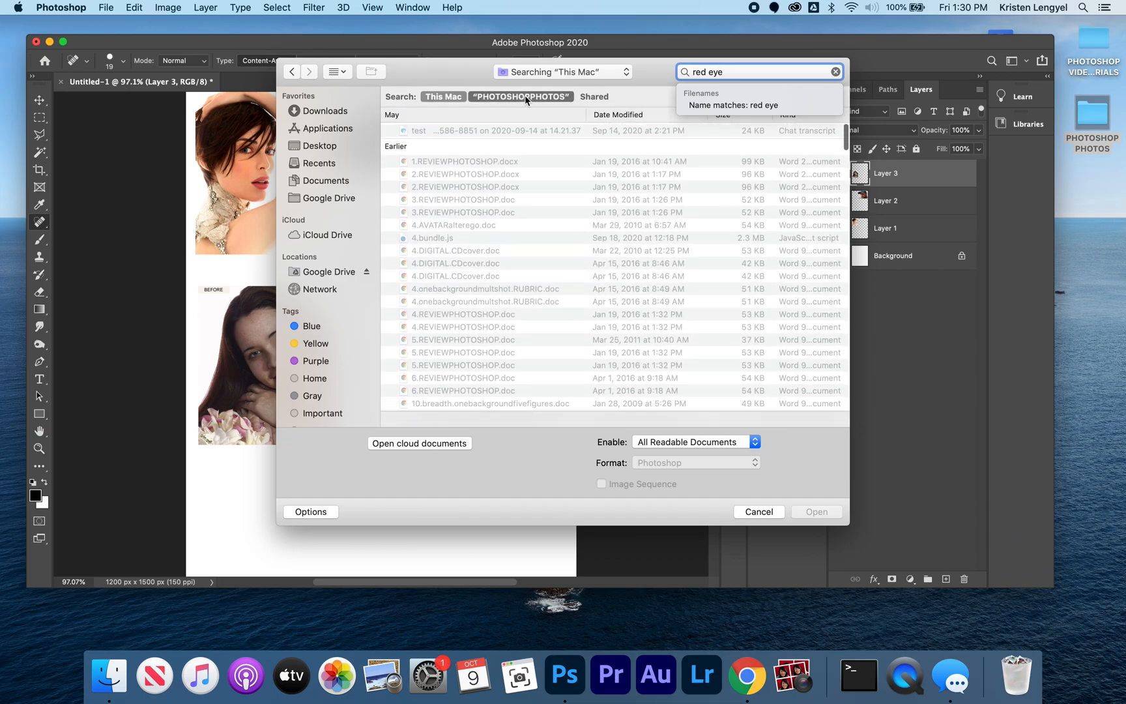
click(484, 131)
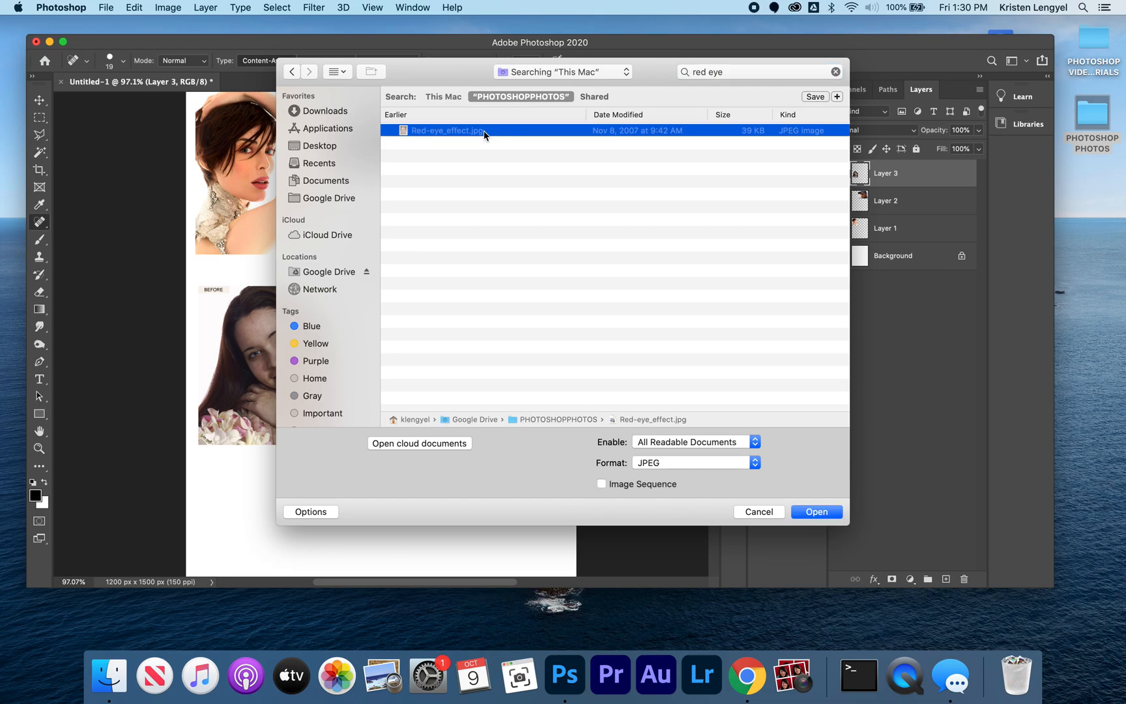
click(819, 512)
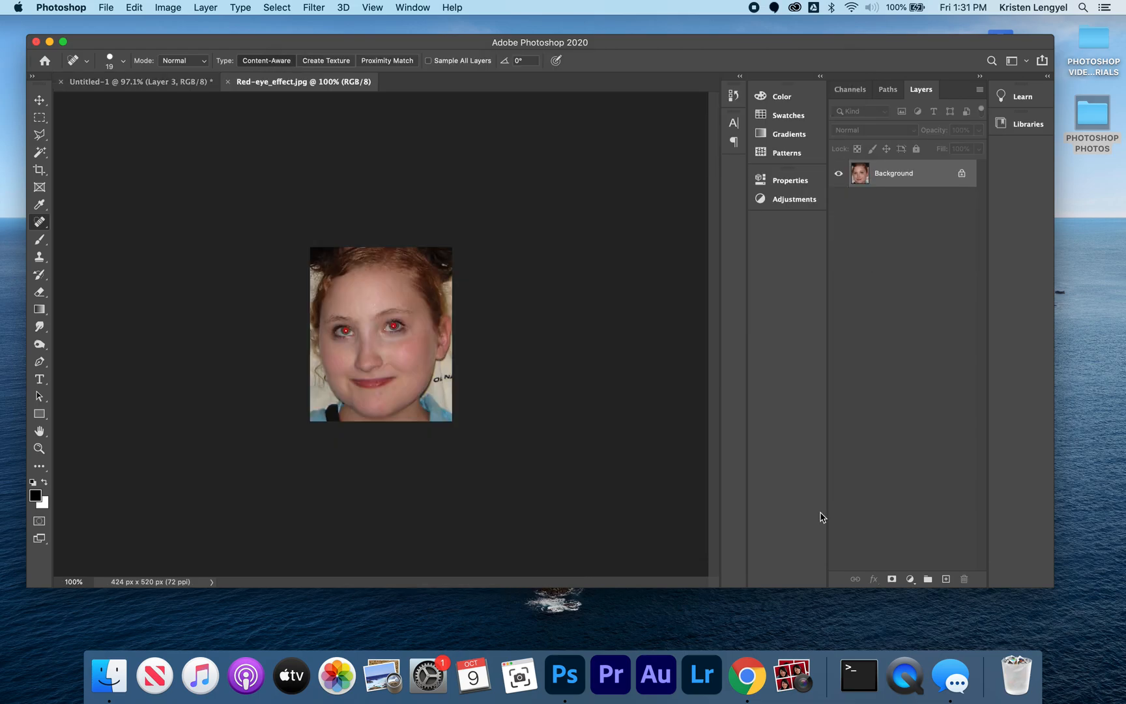
Step: Copy the entire red-eye photo into the practice page, close its file, and place it beside the long-haired woman's portrait, below the man
key(super+a)
key(super+c)
key(super+w)
key(super+v)
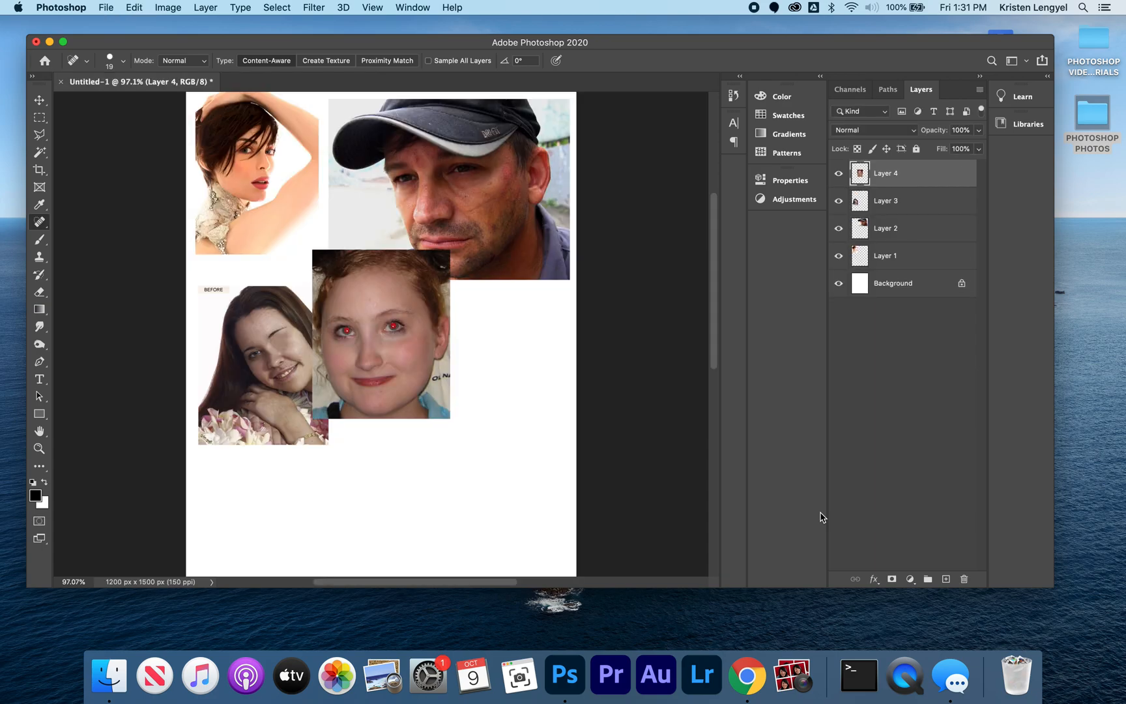
click(39, 100)
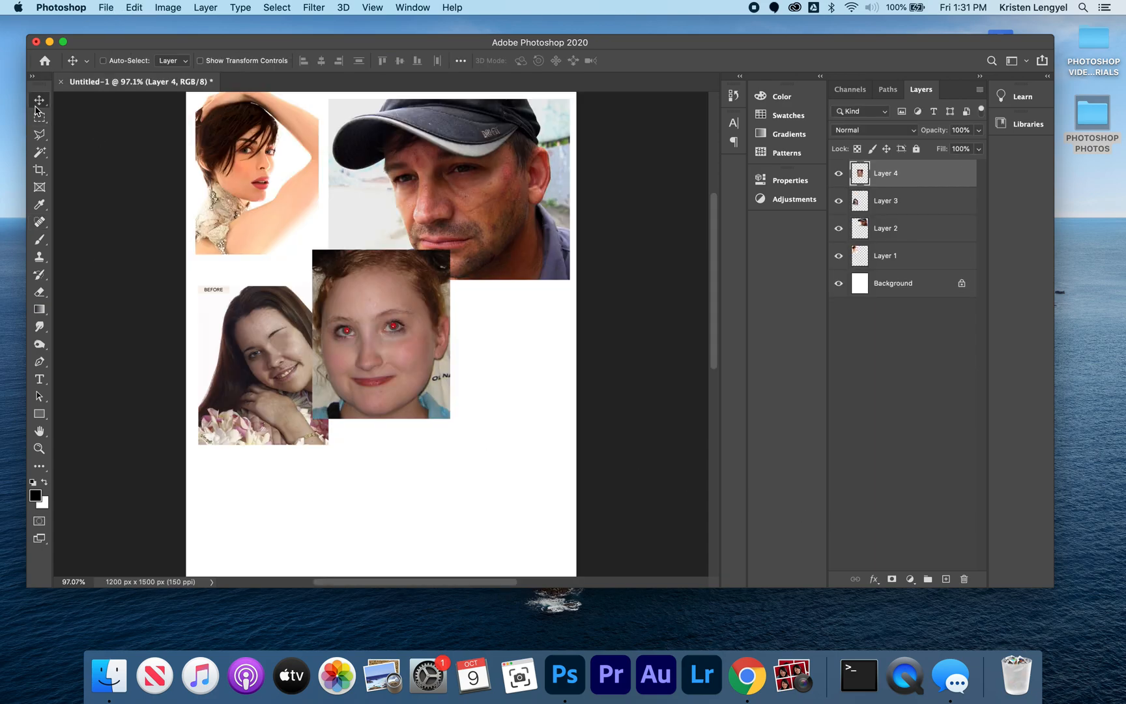
drag(387, 317, 437, 378)
Step: Remove the red from both of the girl's pupils with the Red Eye tool at 50% pupil size and 50% darken amount
key(super+plus)
key(super+plus)
key(super+plus)
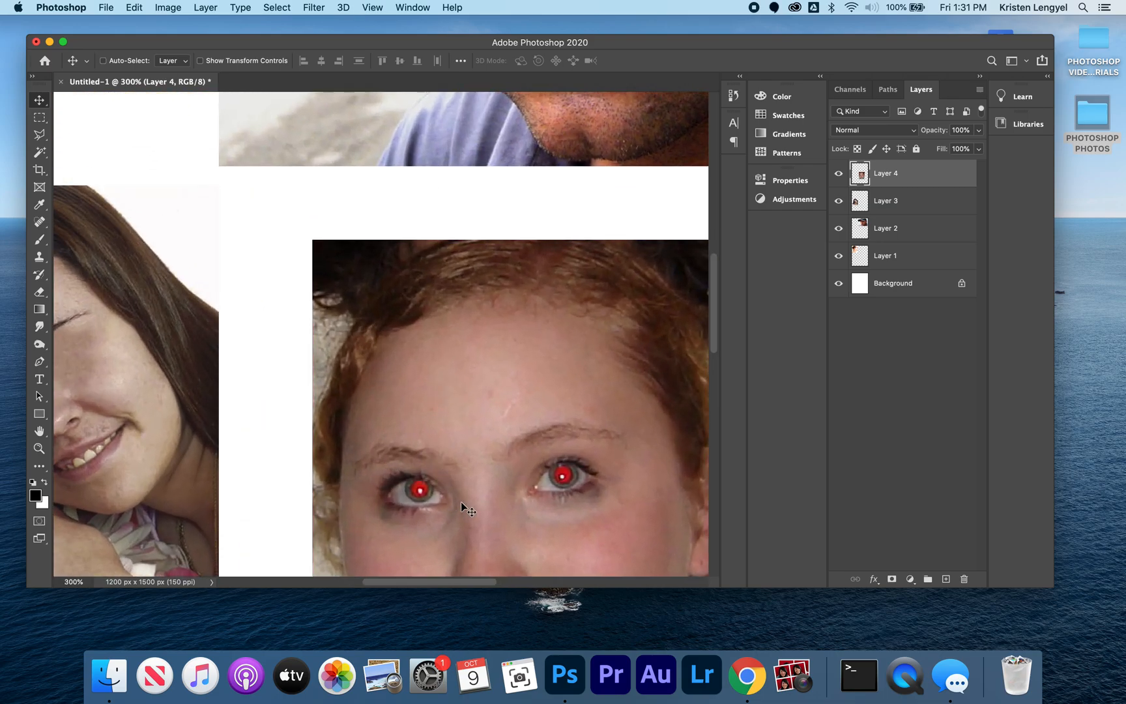
drag(478, 478, 470, 336)
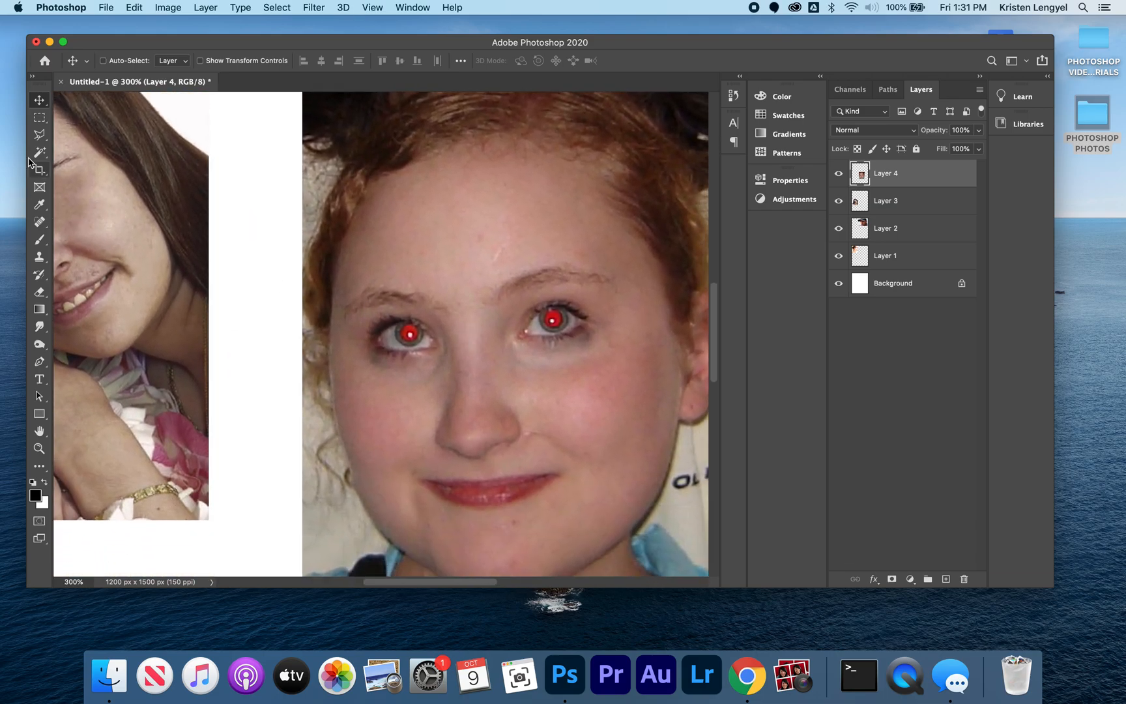
click(37, 226)
click(37, 227)
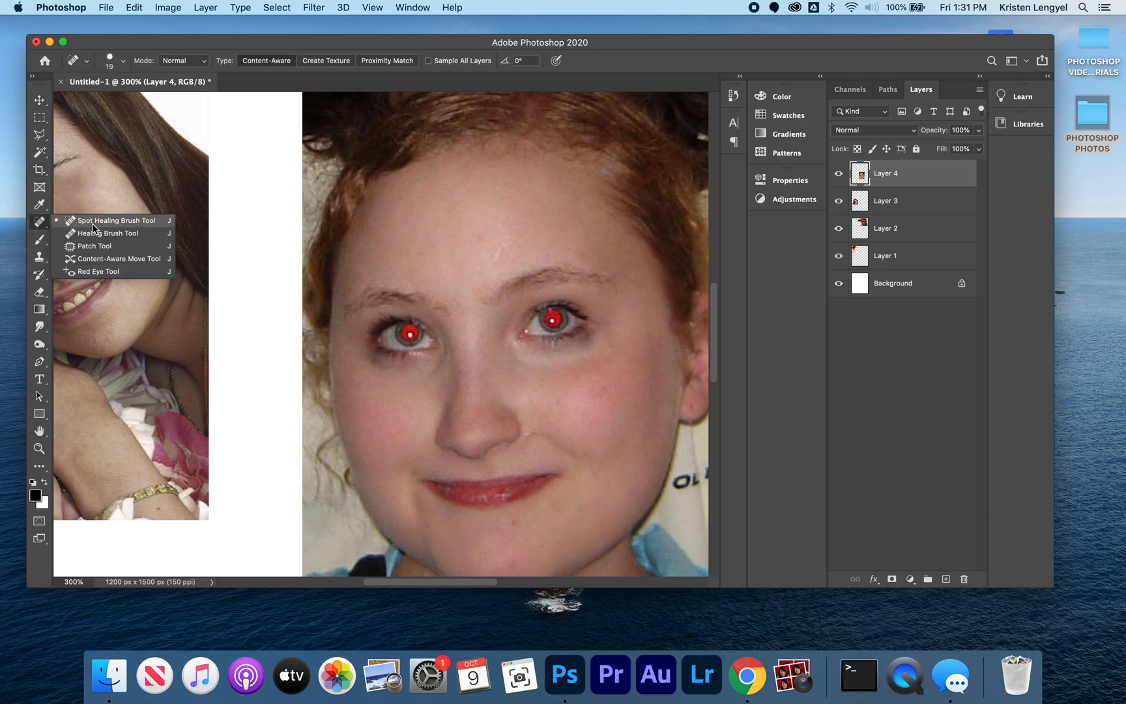
click(102, 272)
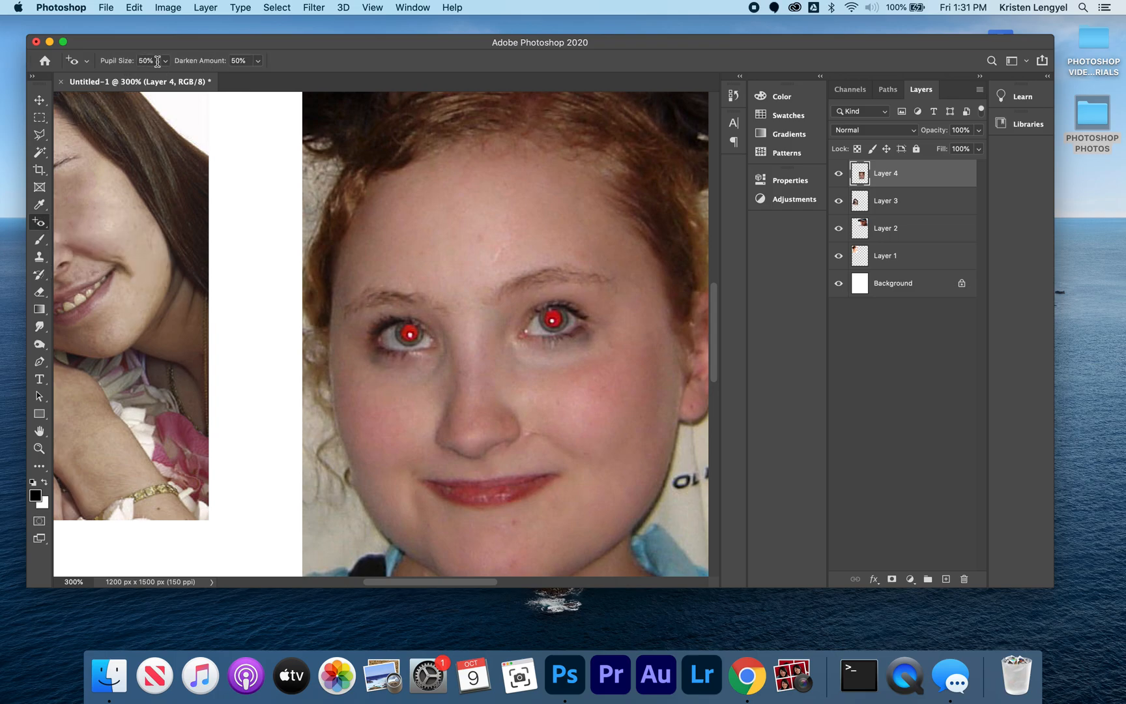
click(409, 333)
click(551, 321)
key(super+0)
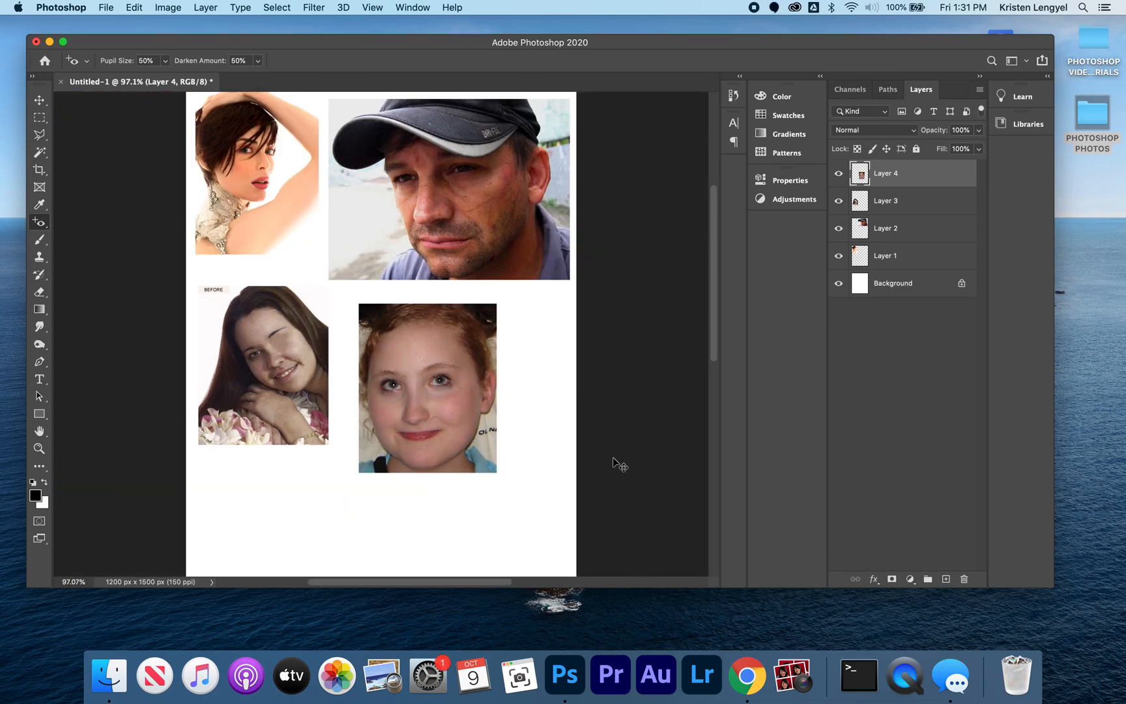
Step: Search the PHOTOSHOPPHOTOS folder for "timestamp" and open timestamp.jpg
key(super+o)
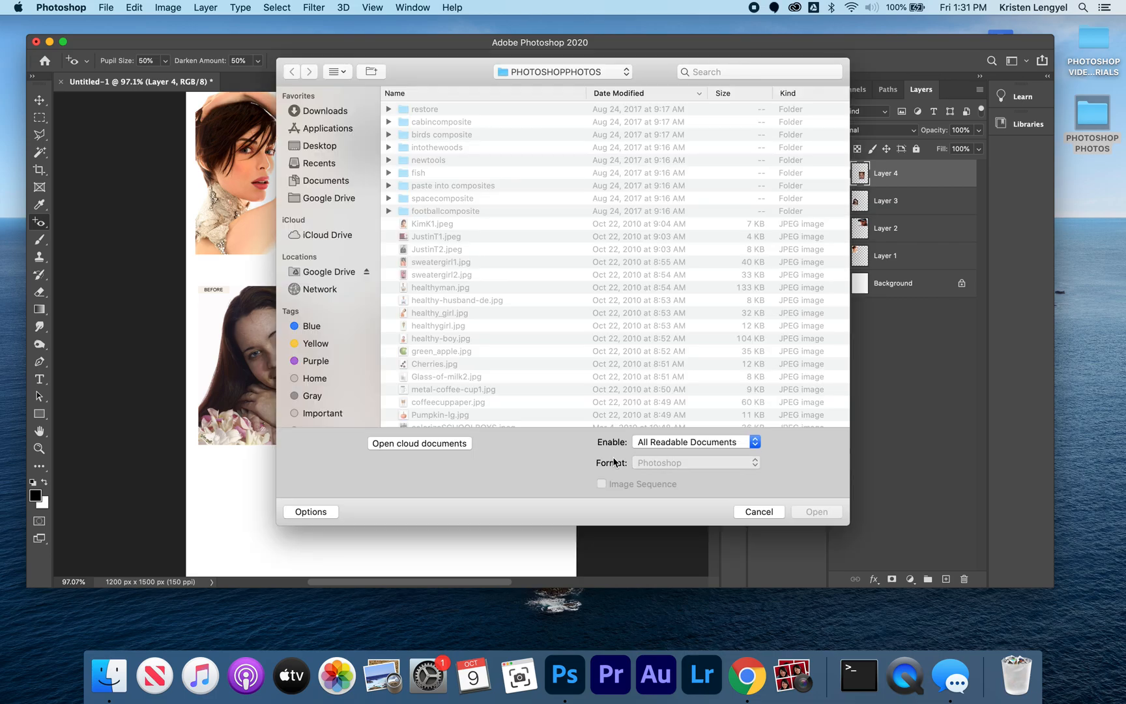
click(734, 71)
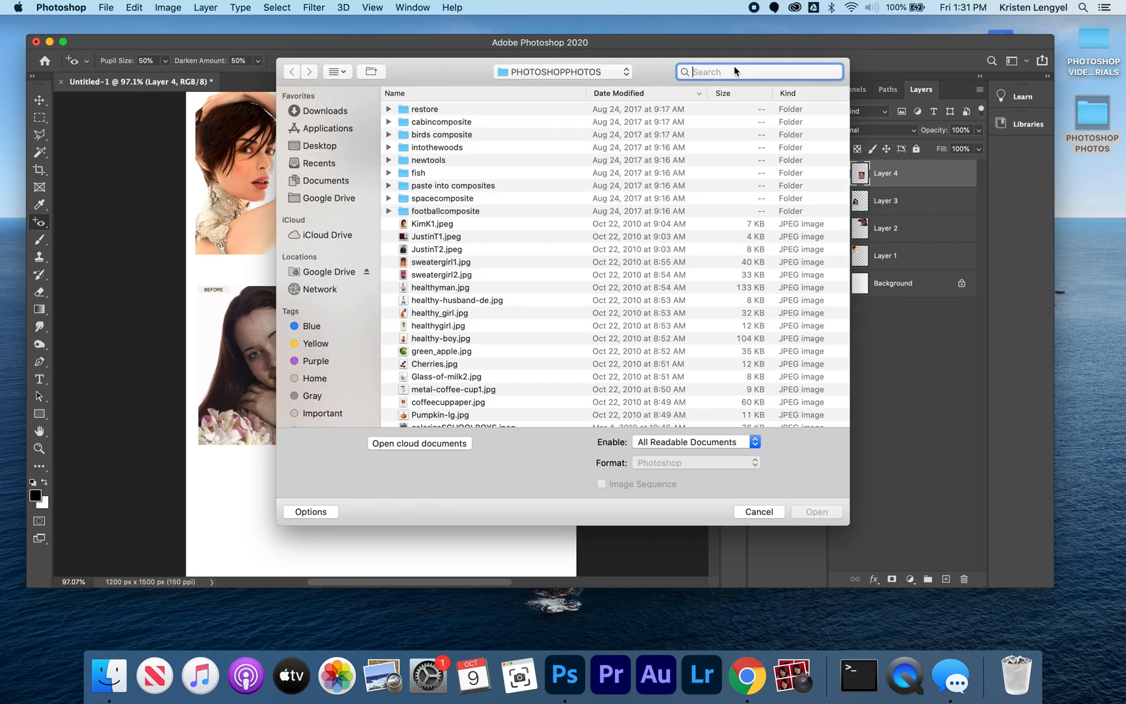
text(timestamp)
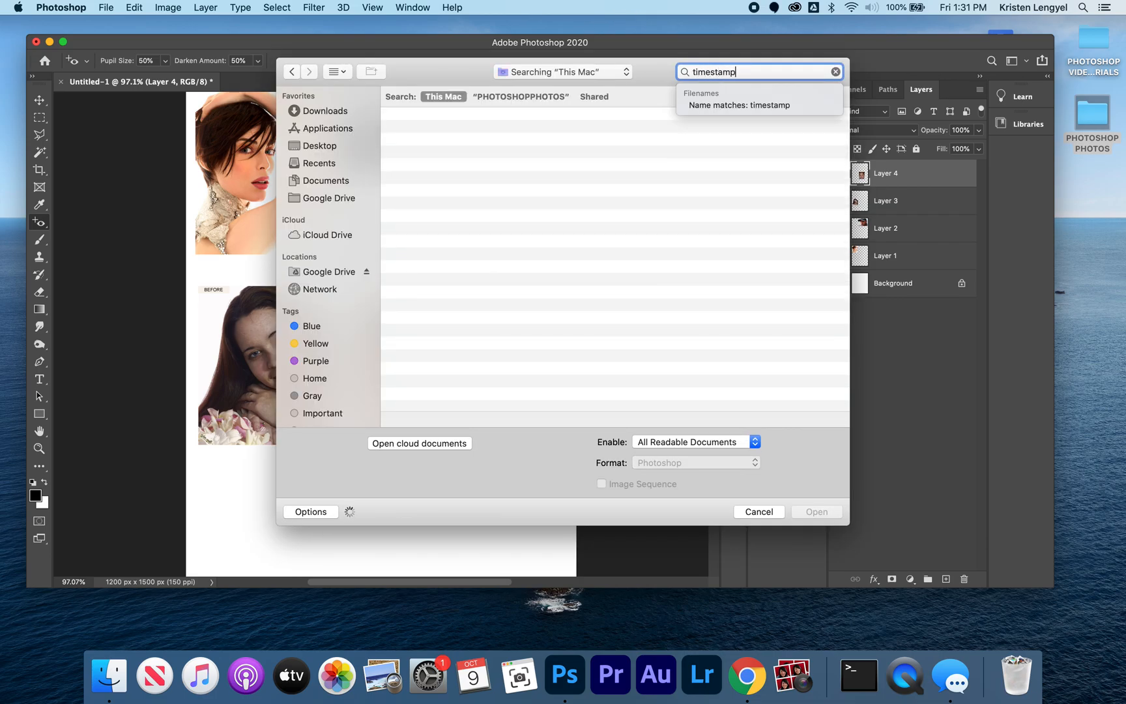
click(498, 97)
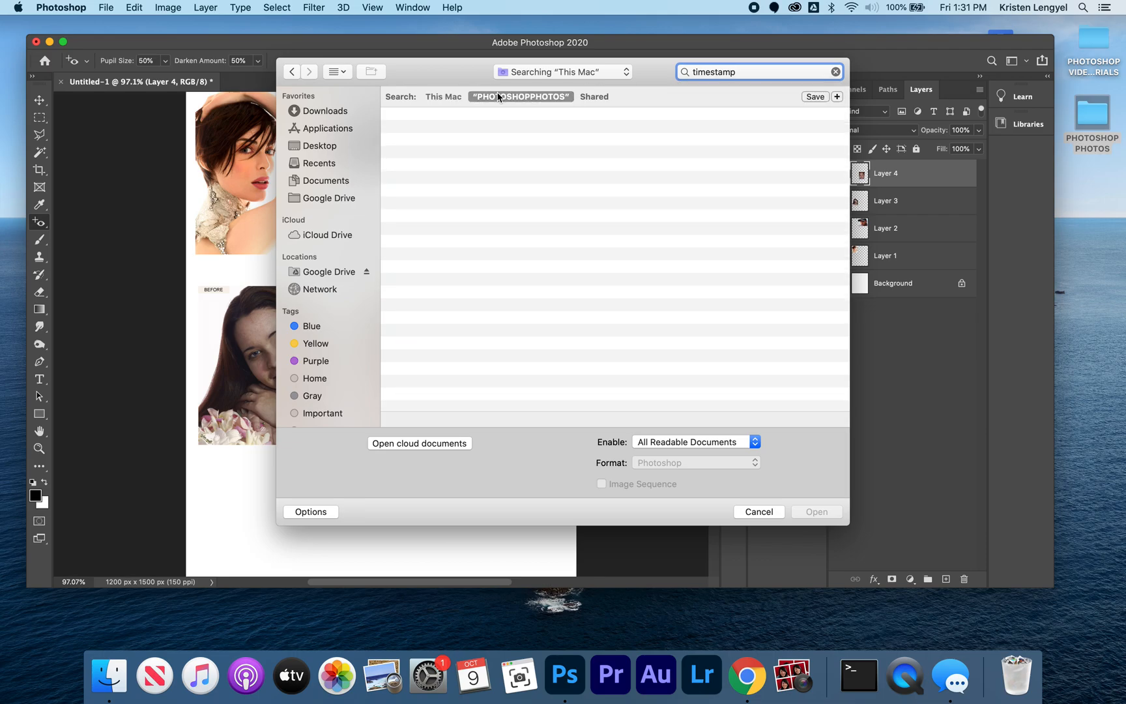
click(436, 131)
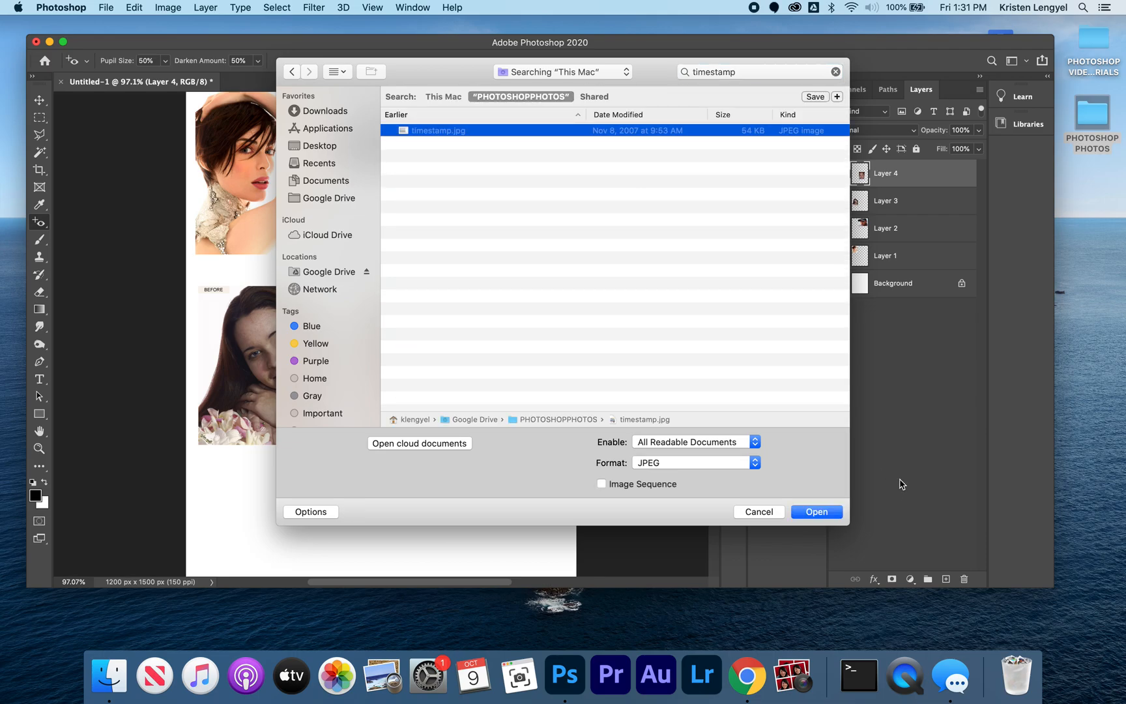
click(828, 513)
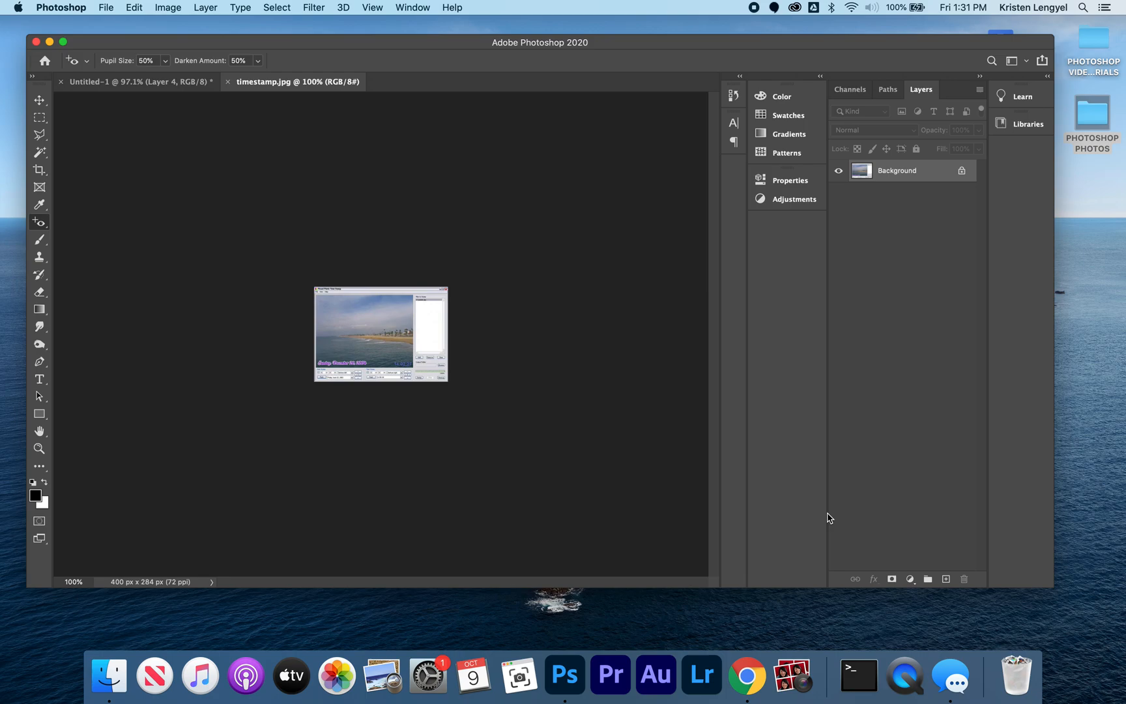
Step: Copy the entire timestamp image into the practice page, close its file, and place it below the long-haired woman's portrait
key(super+a)
key(super+c)
key(super+w)
key(super+v)
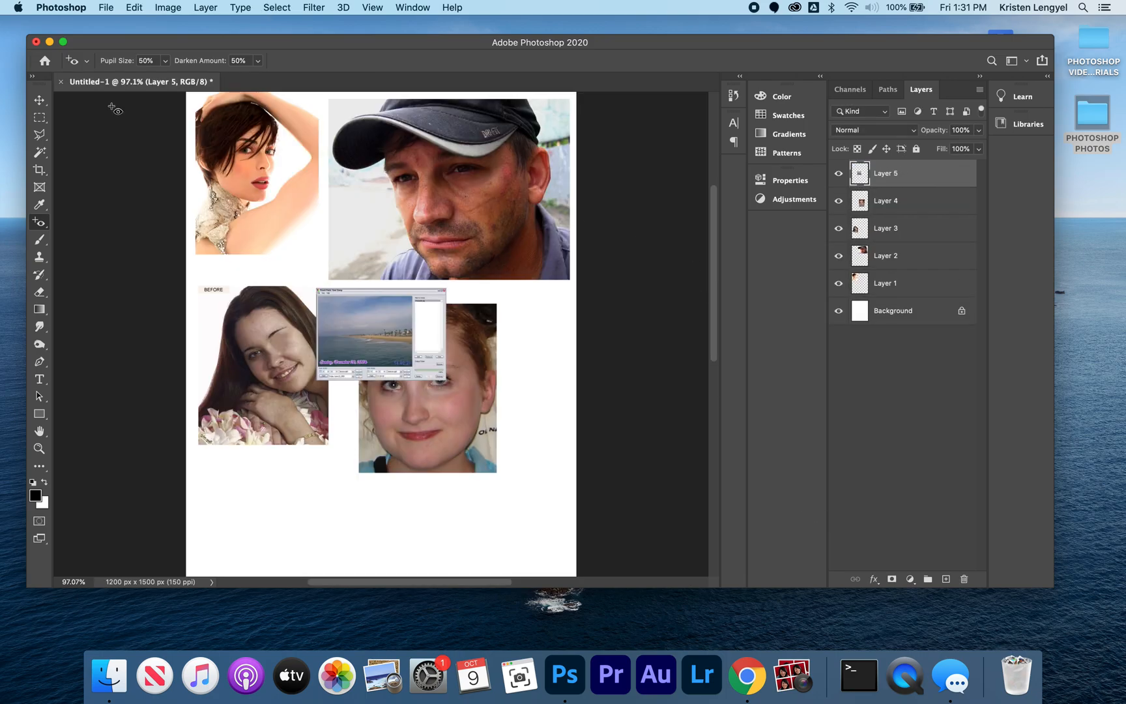
click(39, 100)
drag(405, 344, 288, 522)
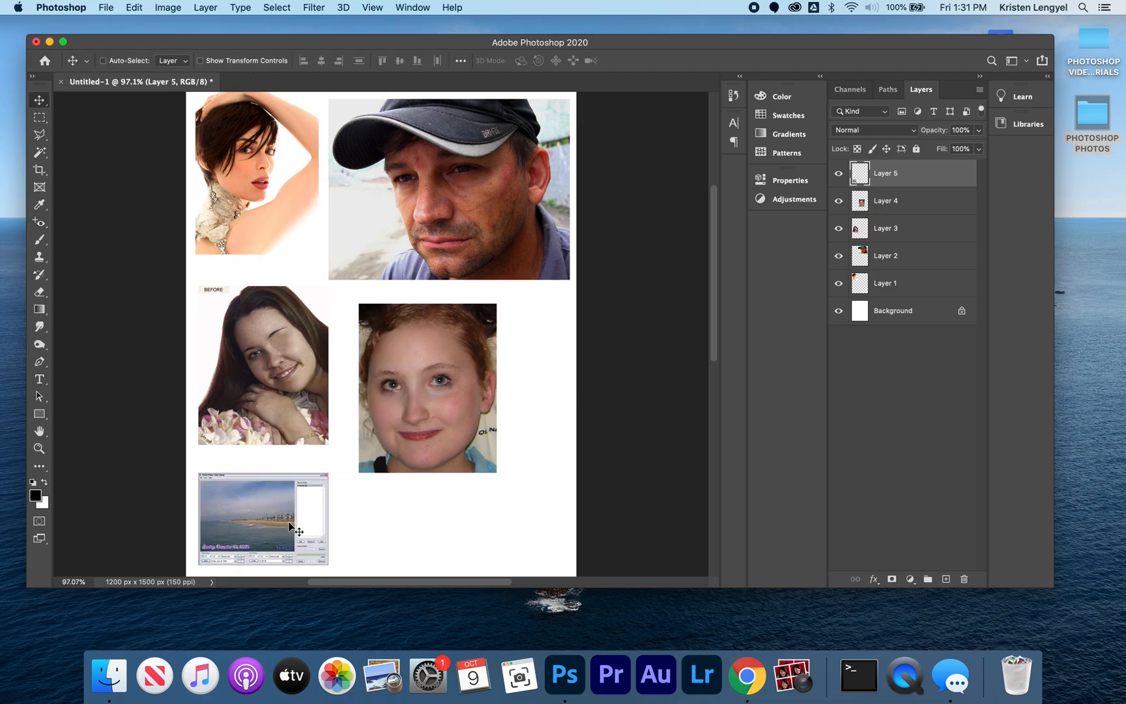
Step: Cover the words "Sunday, December" on the beach photo with clean water using the Patch tool in Source mode
key(super+equal)
key(super+equal)
key(super+equal)
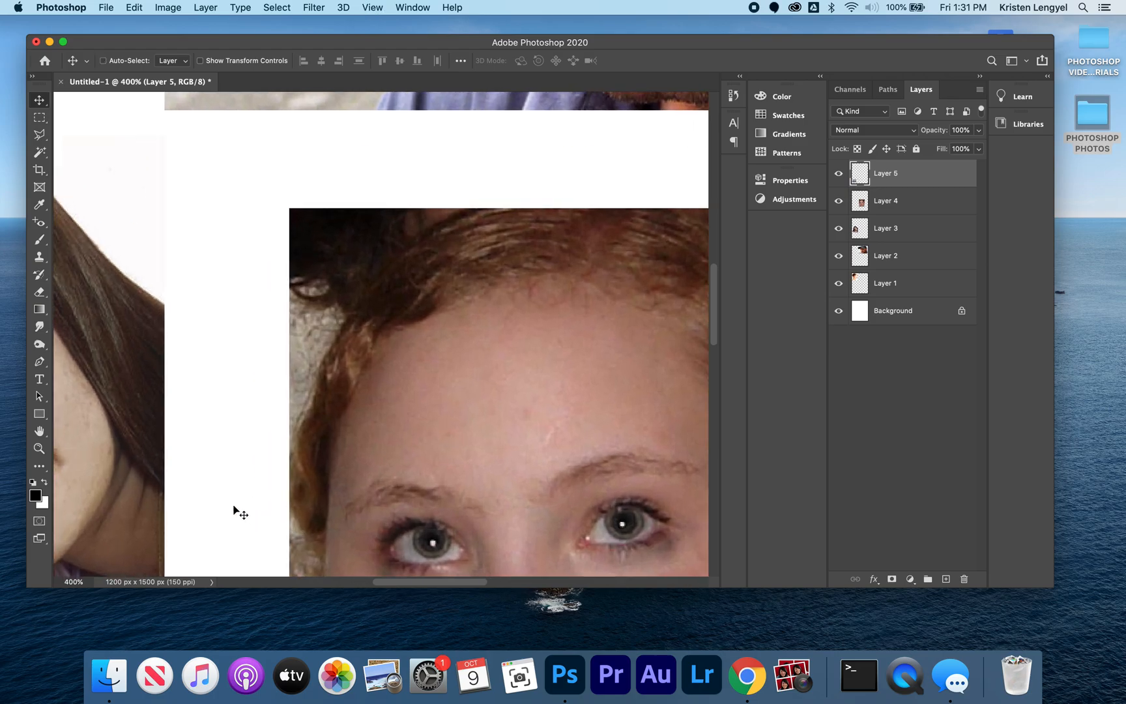
drag(372, 386, 573, 184)
drag(443, 366, 616, 186)
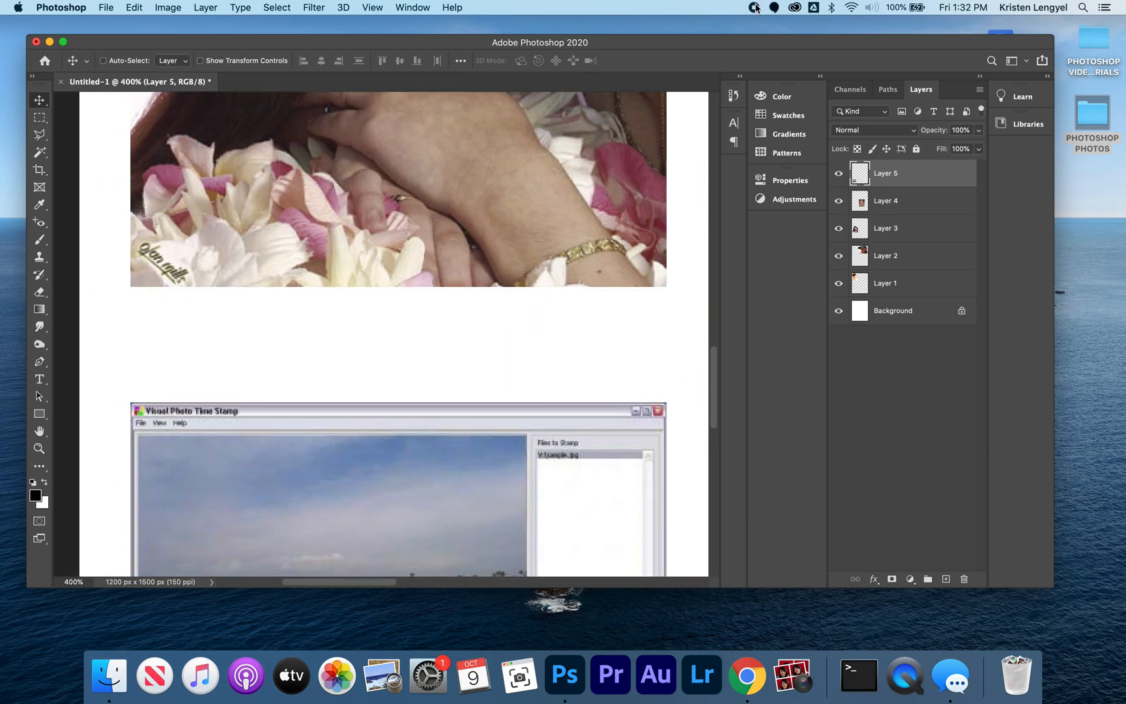
drag(402, 490, 426, 151)
key(super+equal)
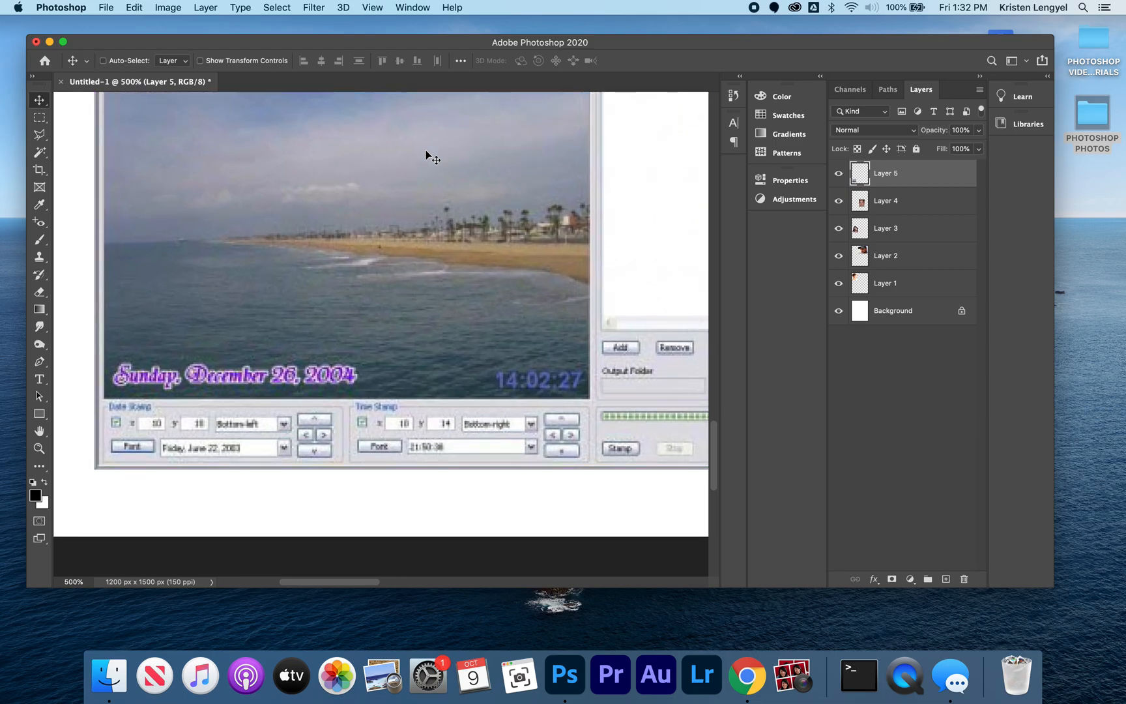
key(super+equal)
drag(309, 293, 341, 324)
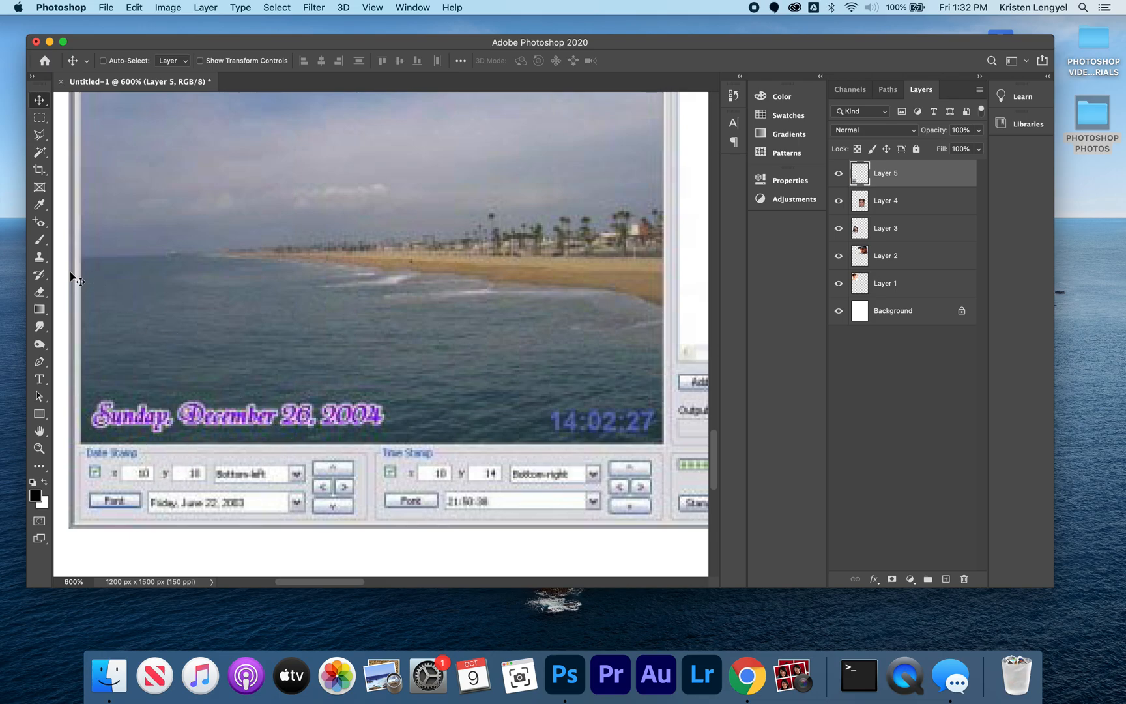
click(40, 221)
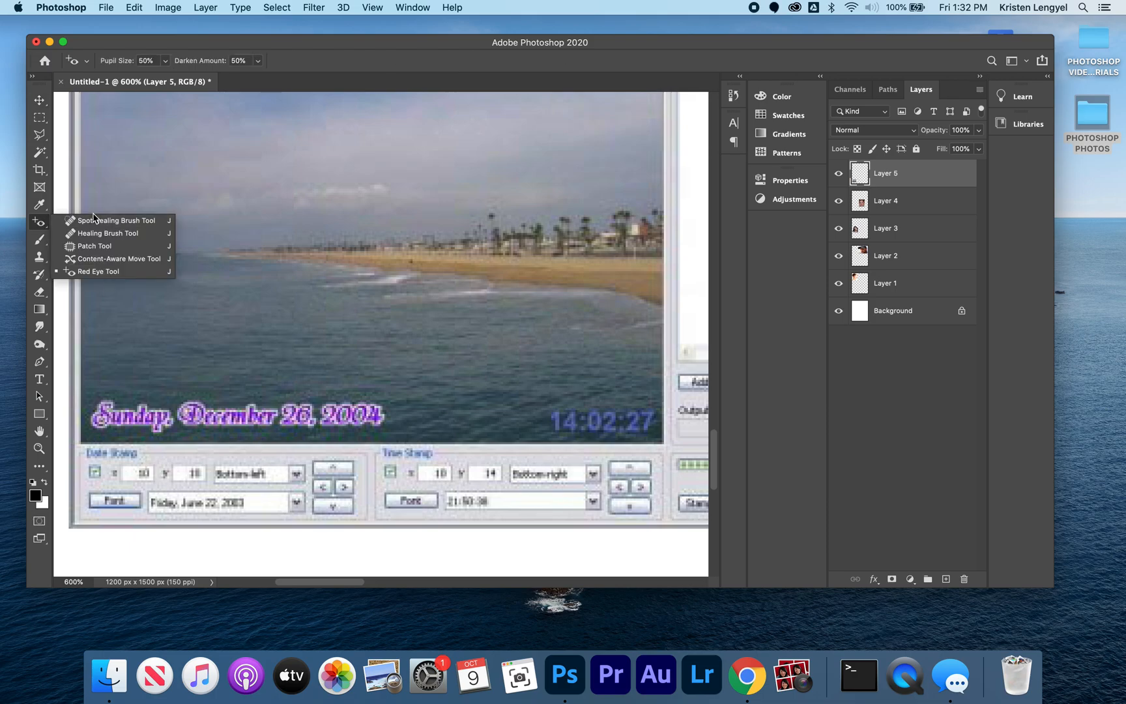
click(92, 253)
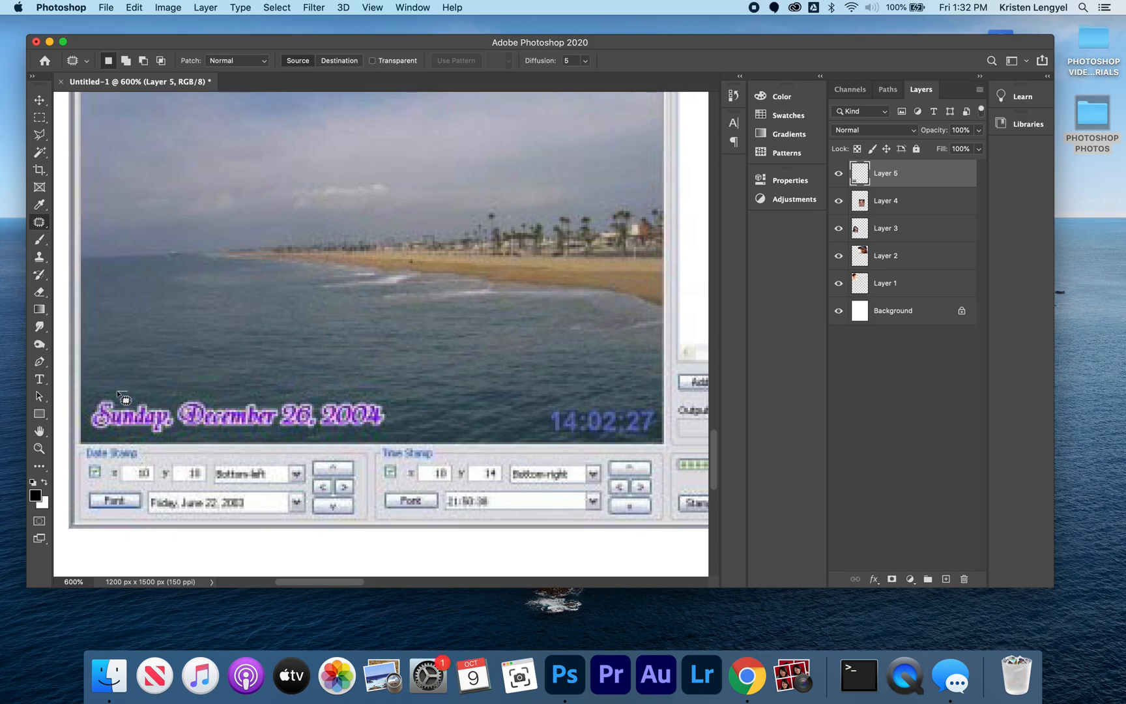
mouse_move(90, 403)
mouse_down()
mouse_move(86, 427)
mouse_move(174, 425)
mouse_move(152, 391)
mouse_move(117, 393)
mouse_move(127, 396)
mouse_move(129, 356)
mouse_up()
mouse_move(196, 387)
mouse_down()
mouse_move(177, 417)
mouse_move(212, 440)
mouse_move(246, 395)
mouse_move(196, 387)
mouse_move(212, 393)
mouse_move(207, 350)
mouse_up()
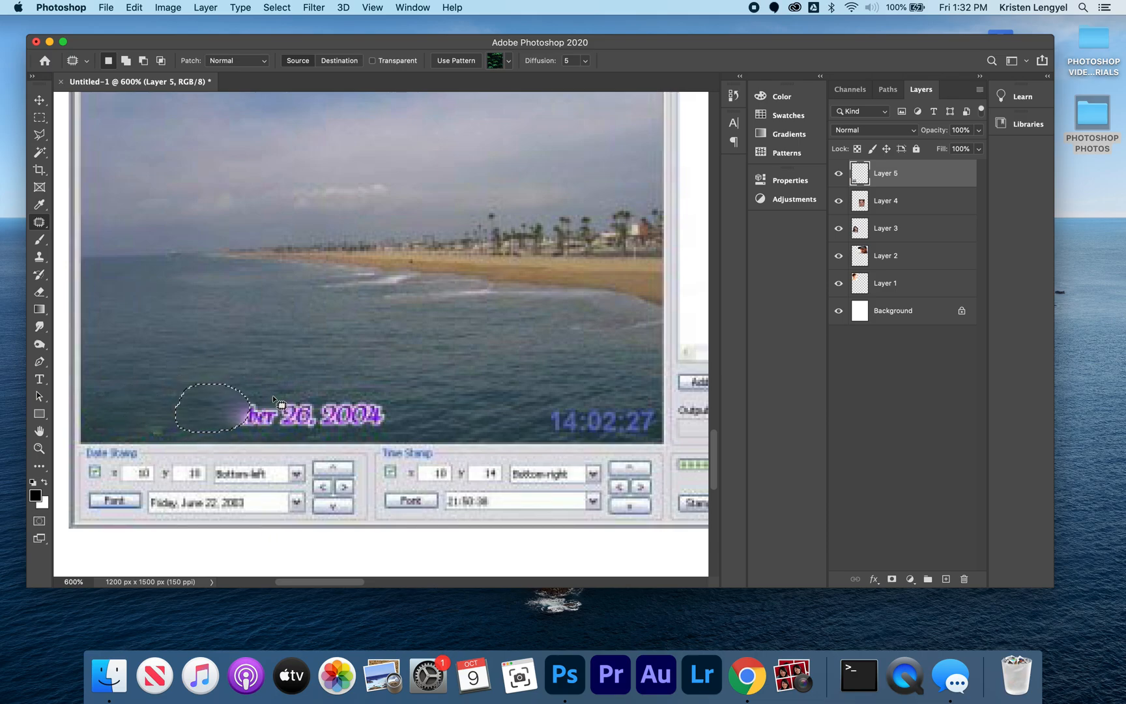
mouse_move(268, 391)
mouse_down()
mouse_move(209, 420)
mouse_move(222, 434)
mouse_move(281, 425)
mouse_move(252, 367)
mouse_up()
mouse_move(188, 415)
mouse_down()
mouse_move(161, 418)
mouse_move(157, 433)
mouse_move(189, 415)
mouse_up()
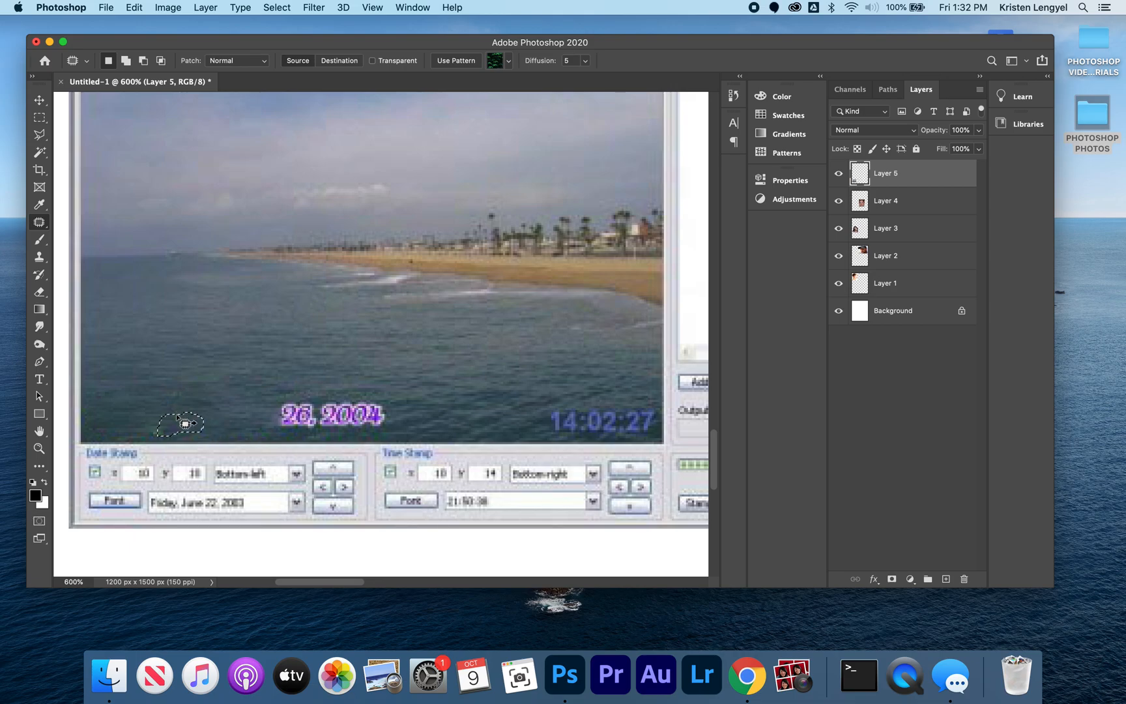
Step: Patch the remaining "26, 2004" and the 14:02:27 time stamp with clean water, and clear the selection
mouse_move(294, 389)
mouse_down()
mouse_move(269, 432)
mouse_move(316, 430)
mouse_move(319, 410)
mouse_move(280, 388)
mouse_move(292, 416)
mouse_move(288, 355)
mouse_up()
mouse_move(338, 393)
mouse_down()
mouse_move(307, 401)
mouse_move(304, 430)
mouse_move(336, 440)
mouse_move(395, 427)
mouse_move(390, 405)
mouse_move(353, 391)
mouse_move(341, 391)
mouse_move(344, 425)
mouse_move(344, 382)
mouse_up()
mouse_move(550, 399)
mouse_down()
mouse_move(537, 432)
mouse_move(581, 437)
mouse_move(586, 412)
mouse_move(549, 396)
mouse_move(564, 381)
mouse_move(564, 425)
mouse_move(593, 437)
mouse_move(628, 427)
mouse_move(590, 372)
mouse_move(609, 405)
mouse_move(588, 427)
mouse_move(653, 437)
mouse_move(656, 411)
mouse_move(640, 395)
mouse_move(617, 400)
mouse_move(610, 373)
mouse_up()
key(super+d)
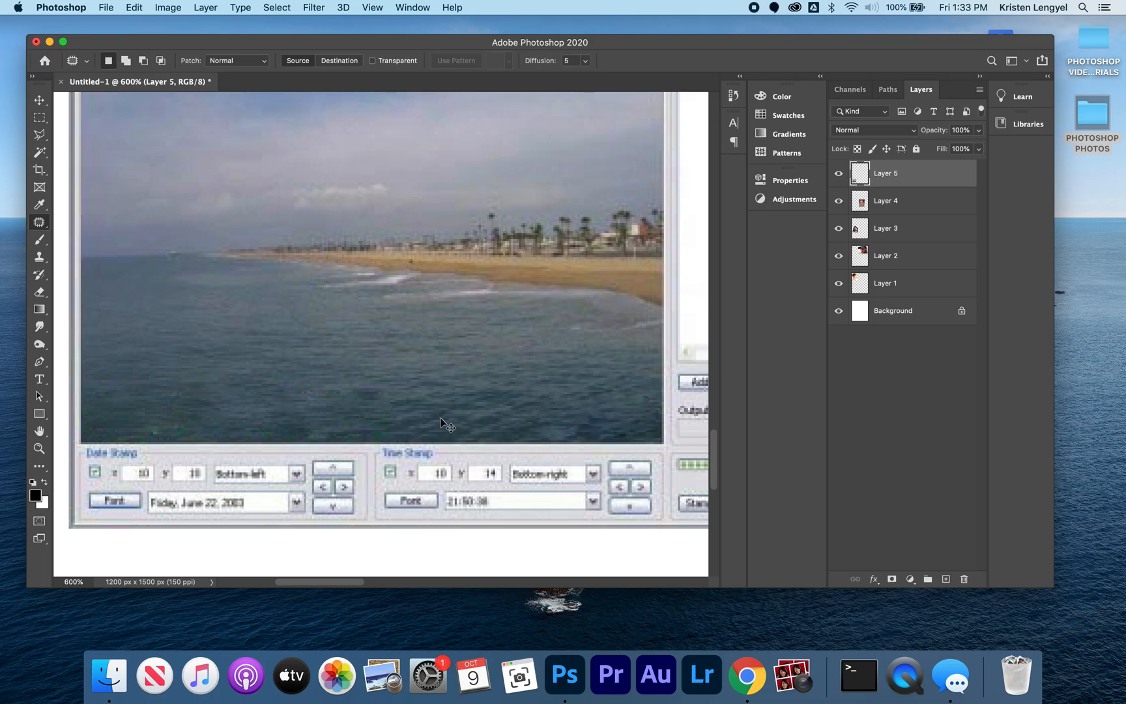
Step: Merge all visible layers and save the page to the Desktop as a JPEG named RETOUCHING EXAMPLES followed by the author's surname
key(super+0)
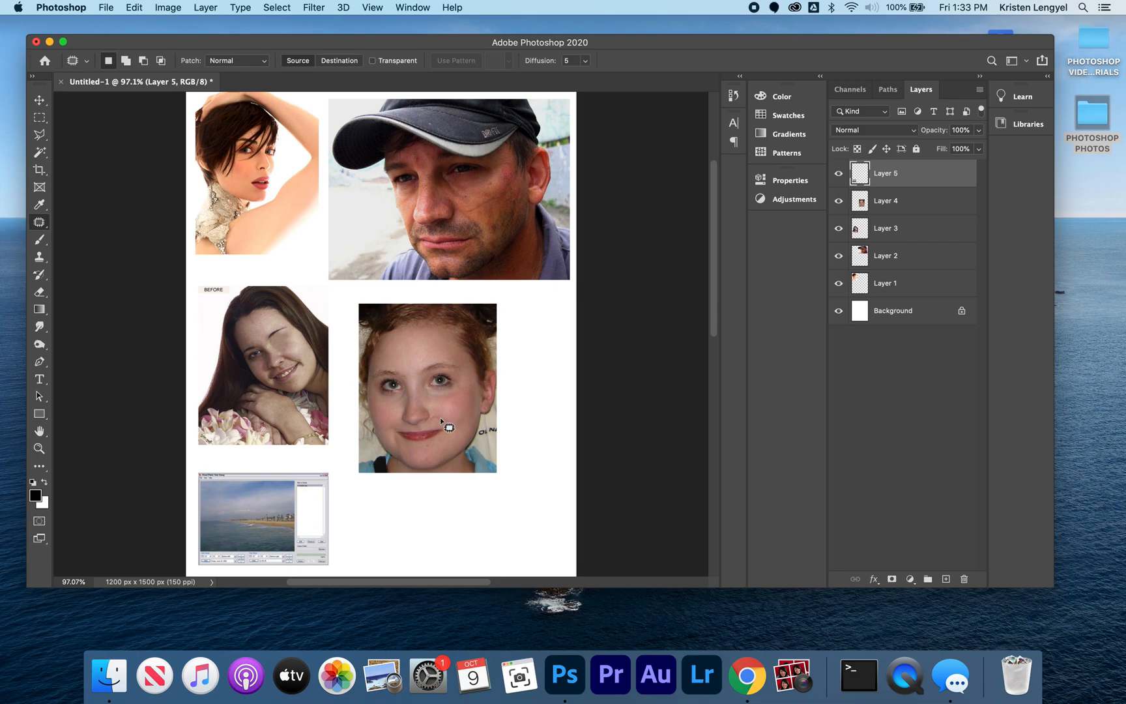
key(super+shift+e)
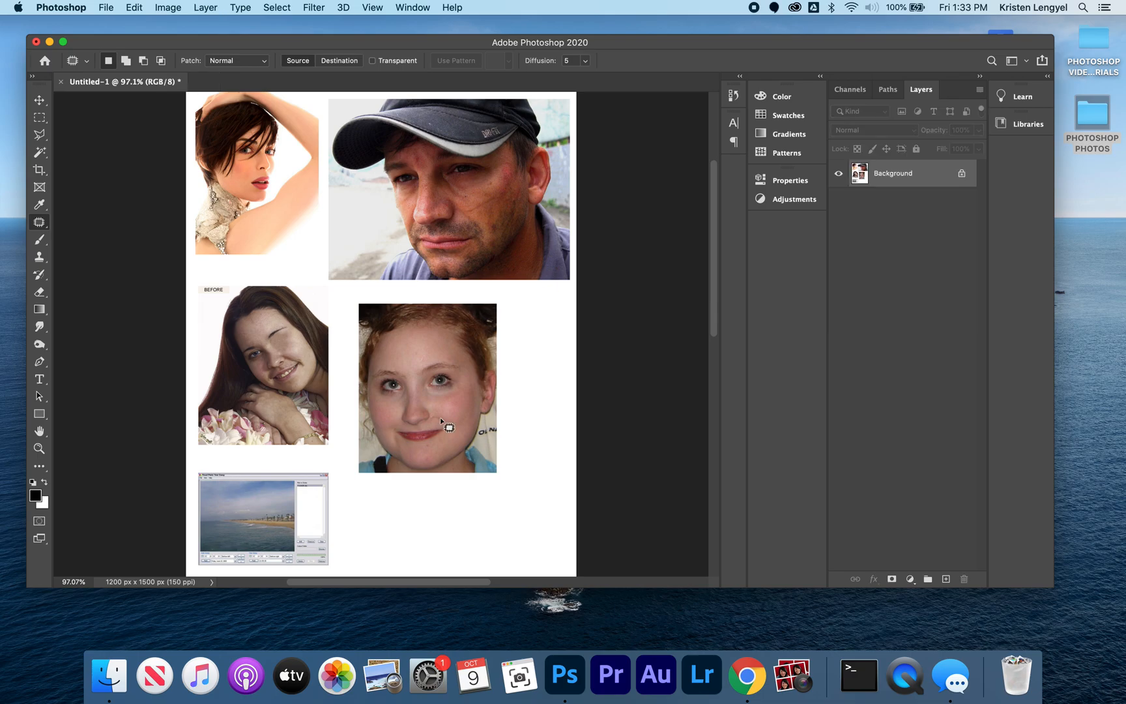
click(107, 8)
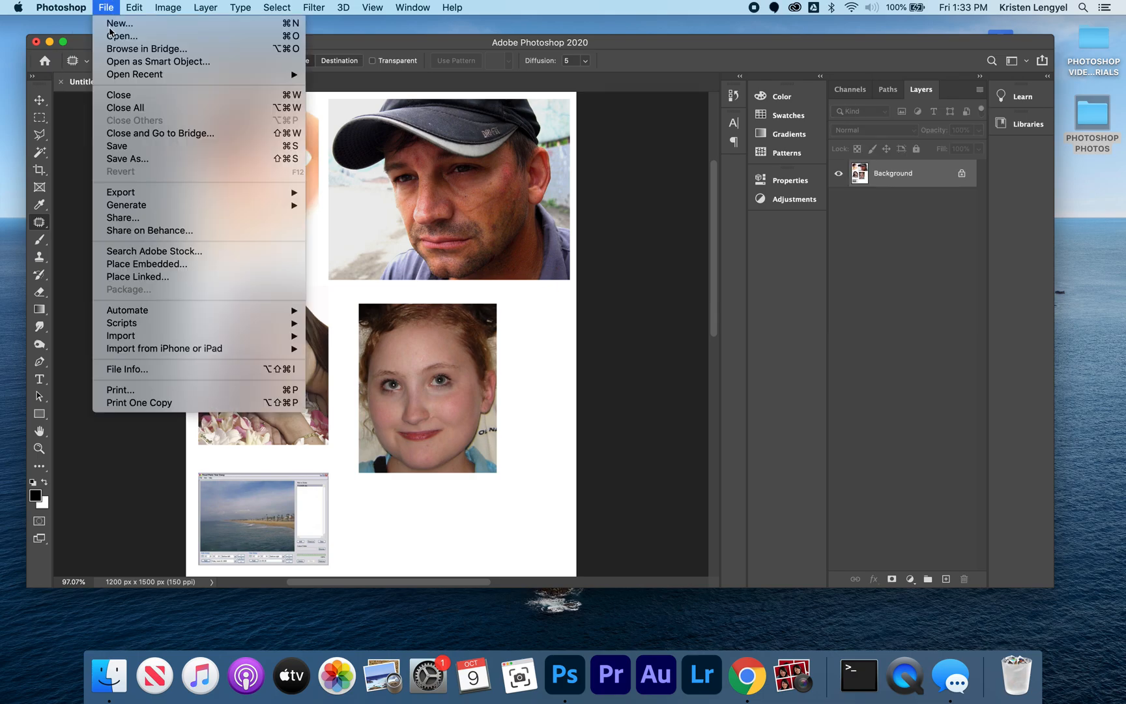
click(145, 160)
key(BackSpace)
text(RETO)
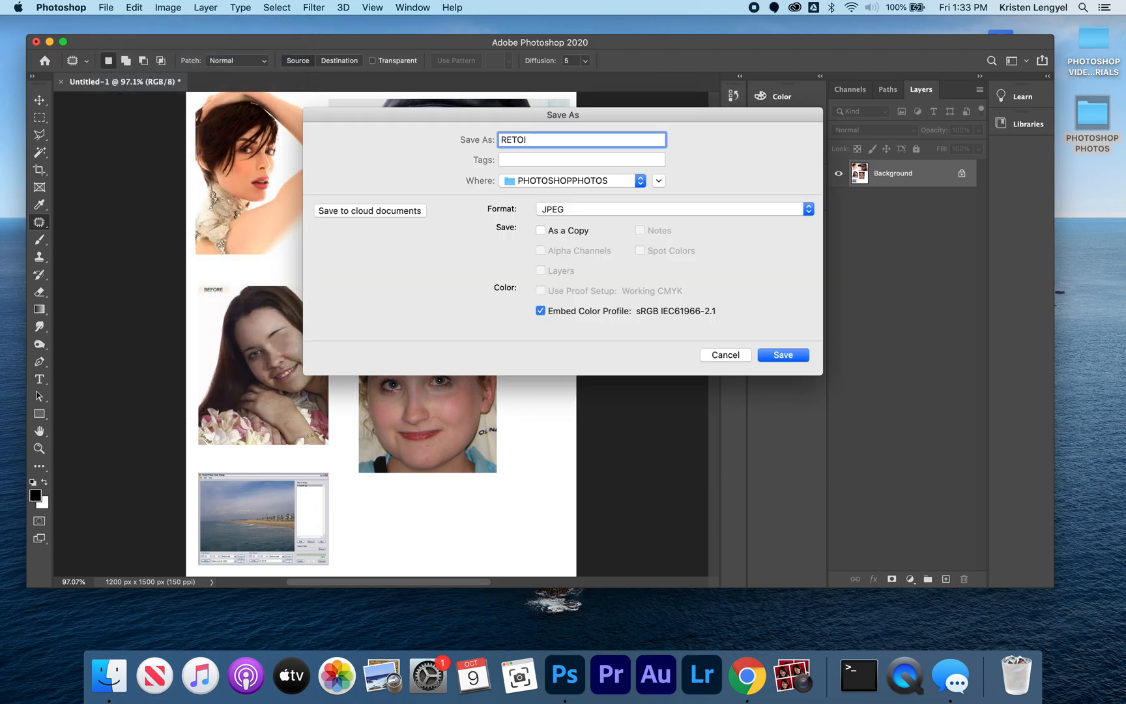
text(UCHING EXAMPLES lengyel)
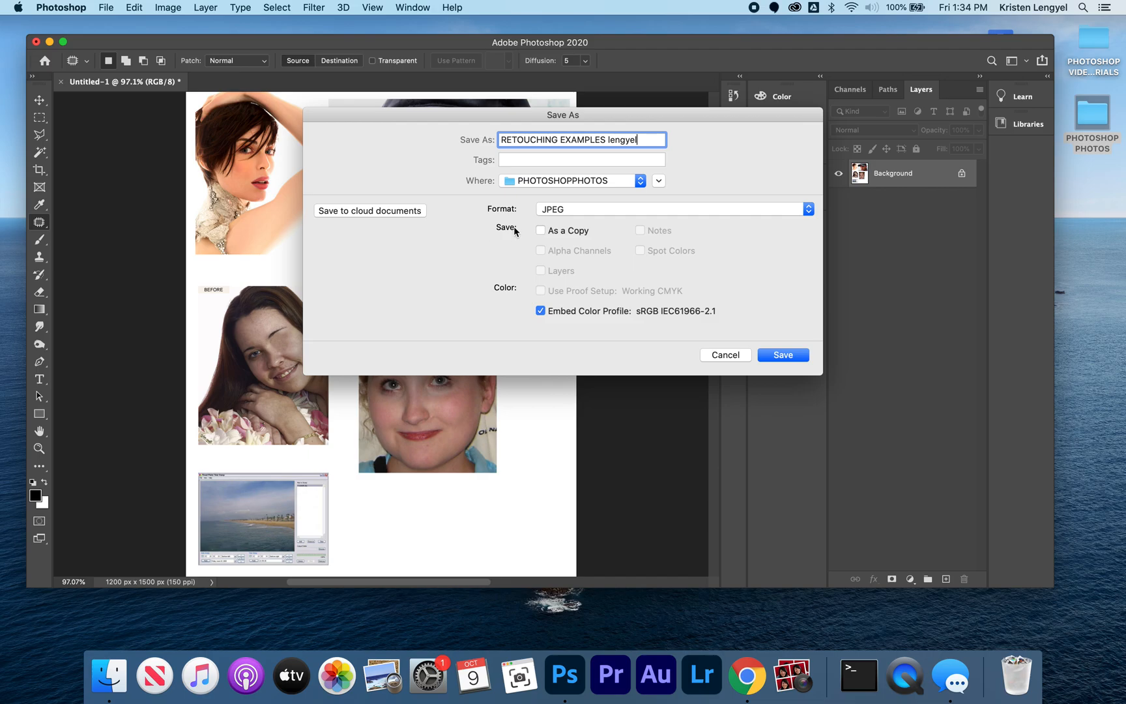
click(641, 182)
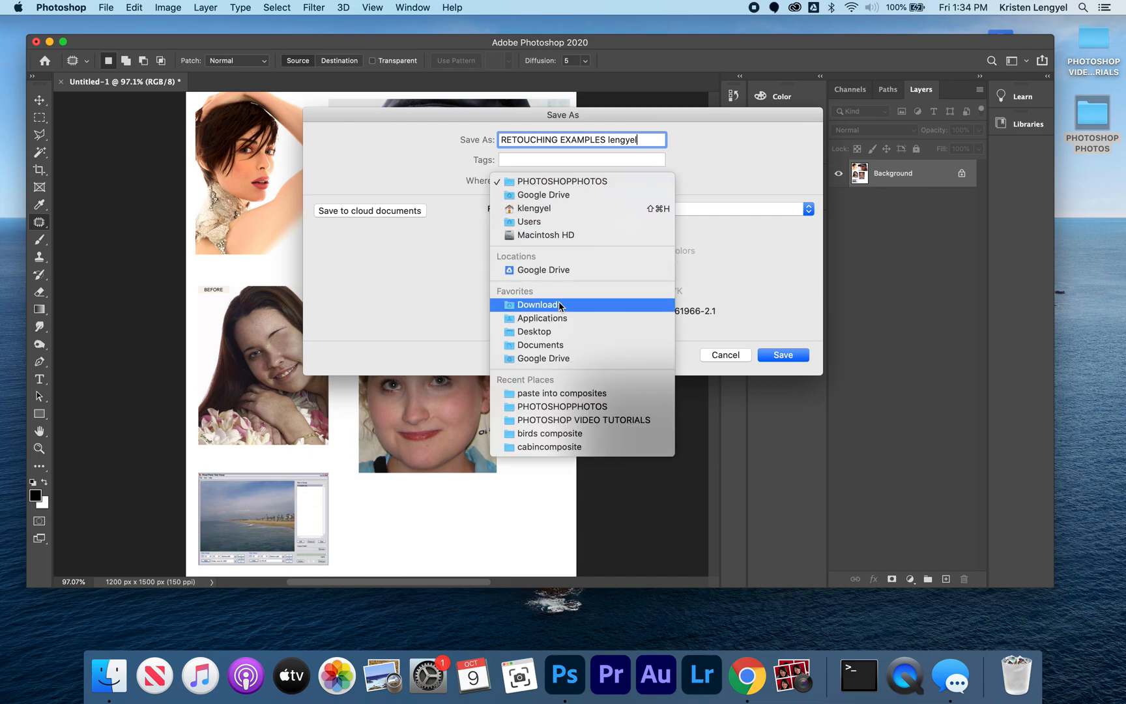
click(550, 331)
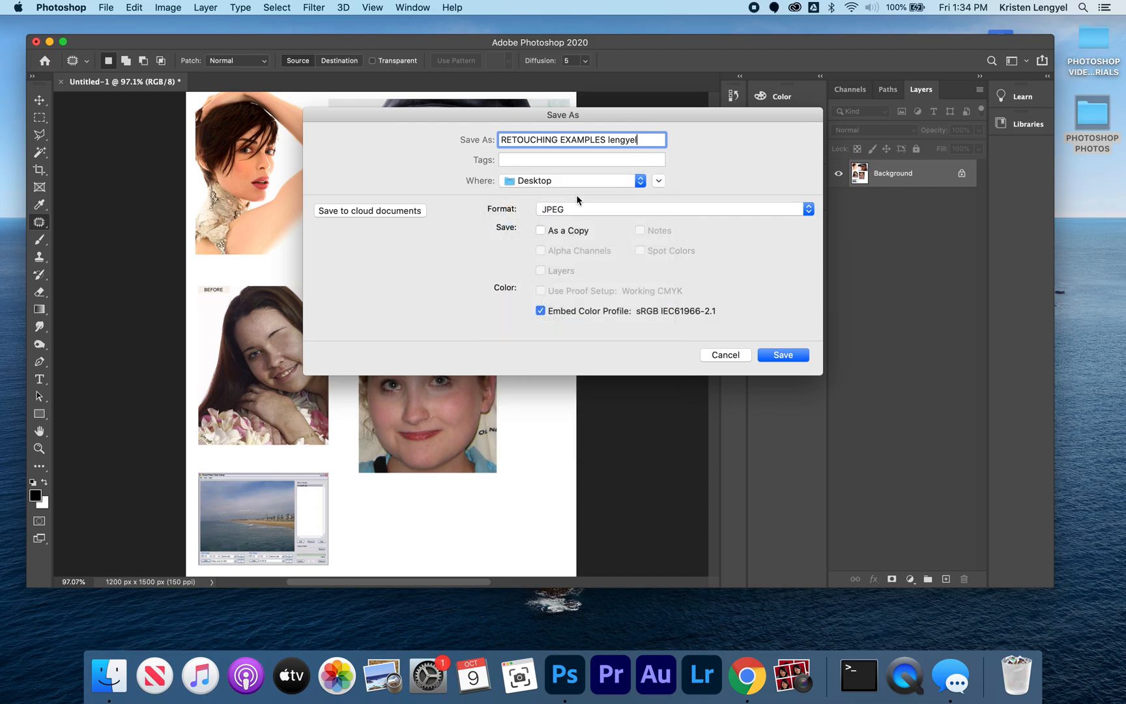
click(795, 359)
click(638, 177)
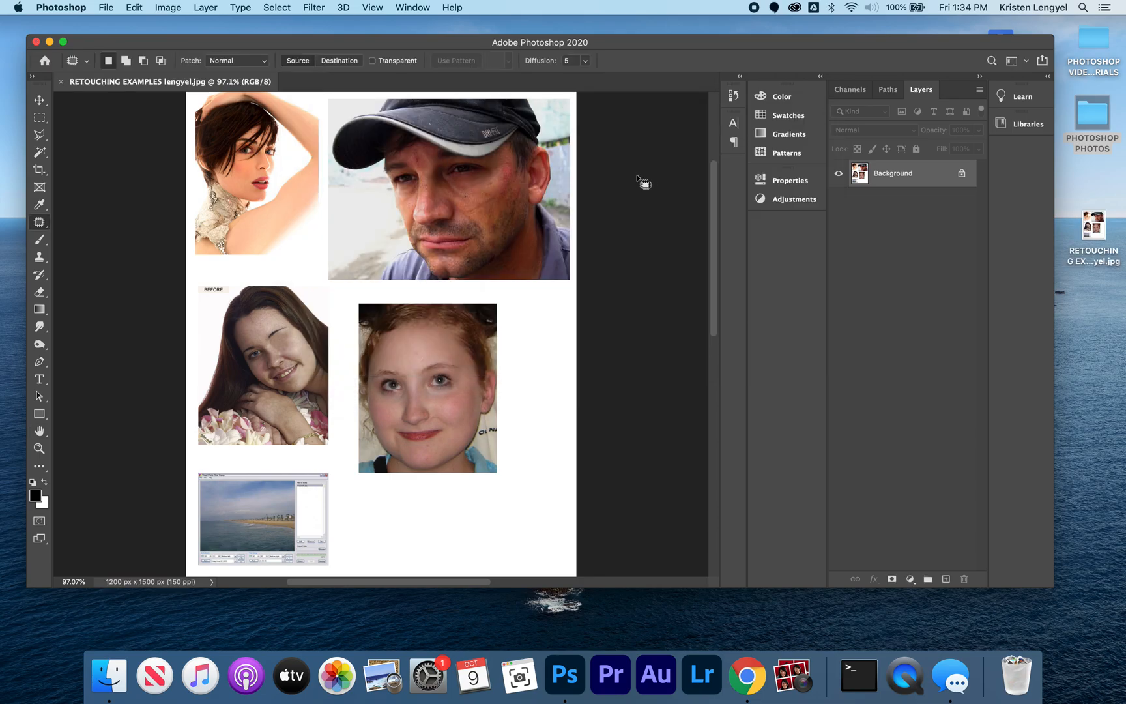